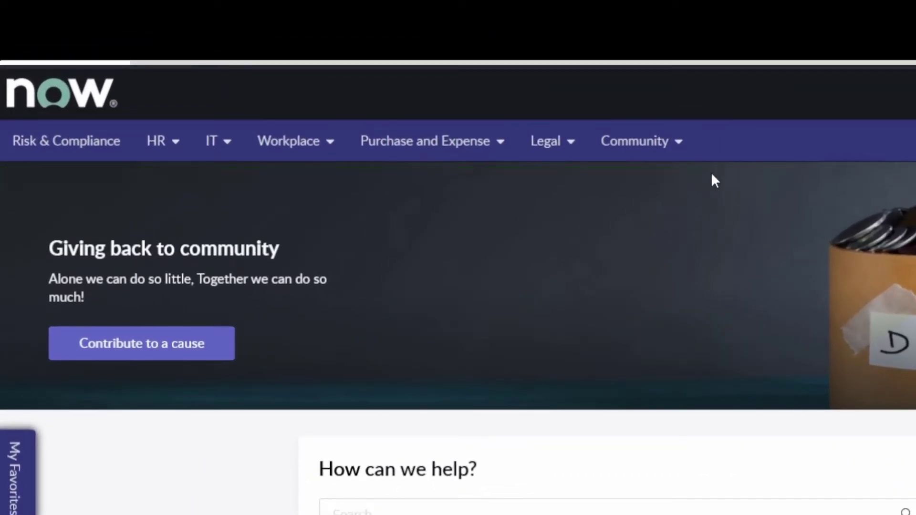
Open your own Employee Profile page from the avatar menu in the portal header.
{"action": "scroll", "coordinate": [629, 445], "scroll_direction": "down", "scroll_amount": 10}
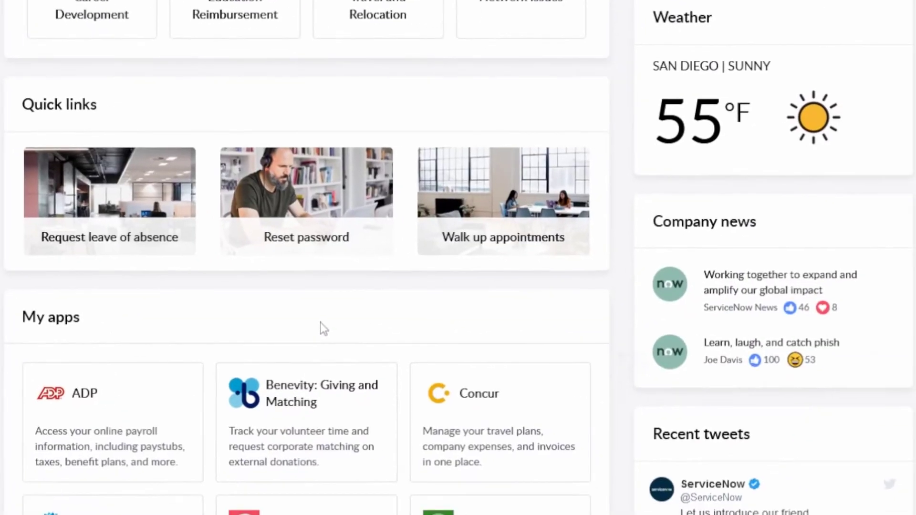
{"action": "scroll", "coordinate": [422, 360], "scroll_direction": "down", "scroll_amount": 12}
{"action": "scroll", "coordinate": [350, 451], "scroll_direction": "down", "scroll_amount": 10}
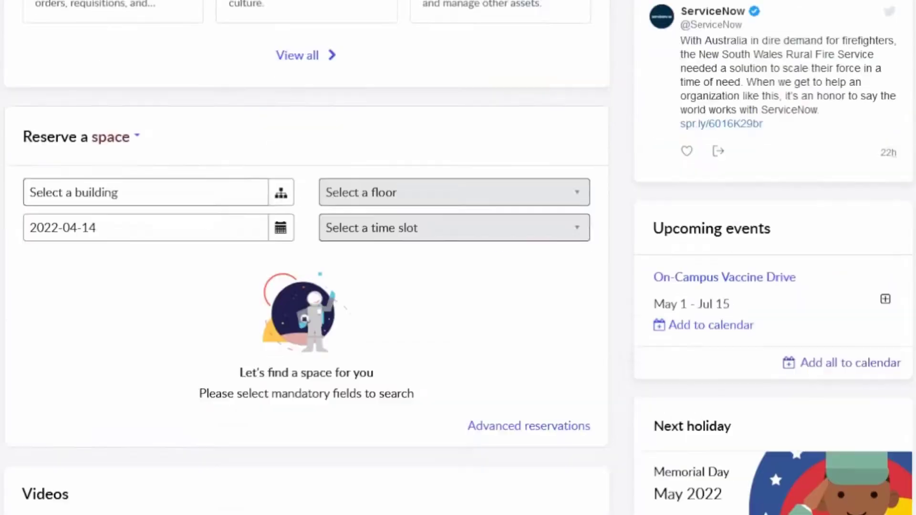
{"action": "scroll", "coordinate": [305, 258], "scroll_direction": "up", "scroll_amount": 15}
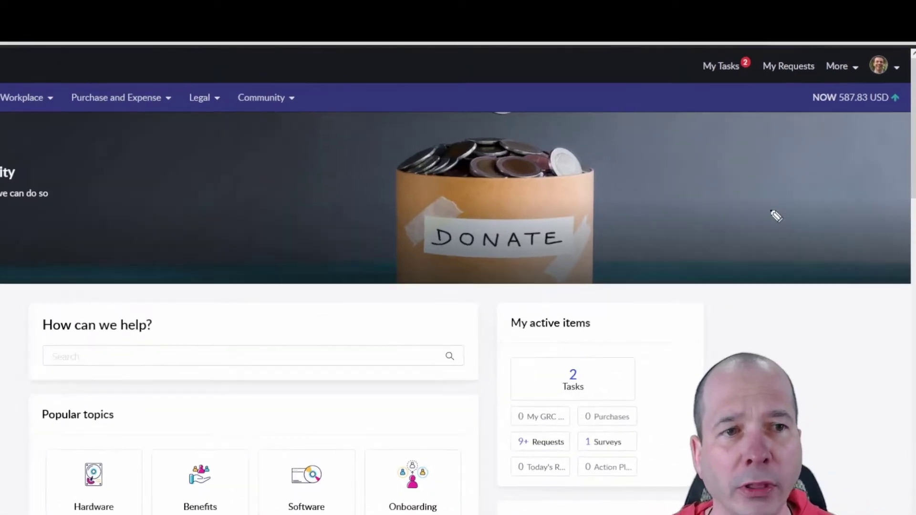
{"action": "mouse_move", "coordinate": [794, 177]}
{"action": "left_mouse_down"}
{"action": "mouse_move", "coordinate": [871, 120]}
{"action": "mouse_move", "coordinate": [881, 78]}
{"action": "mouse_move", "coordinate": [871, 83]}
{"action": "left_mouse_up"}
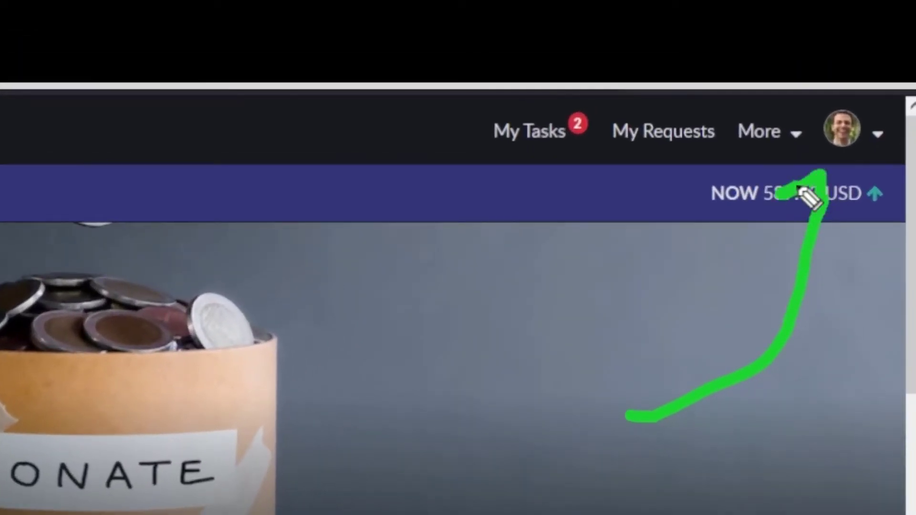
{"action": "left_click_drag", "start_coordinate": [821, 174], "coordinate": [855, 223]}
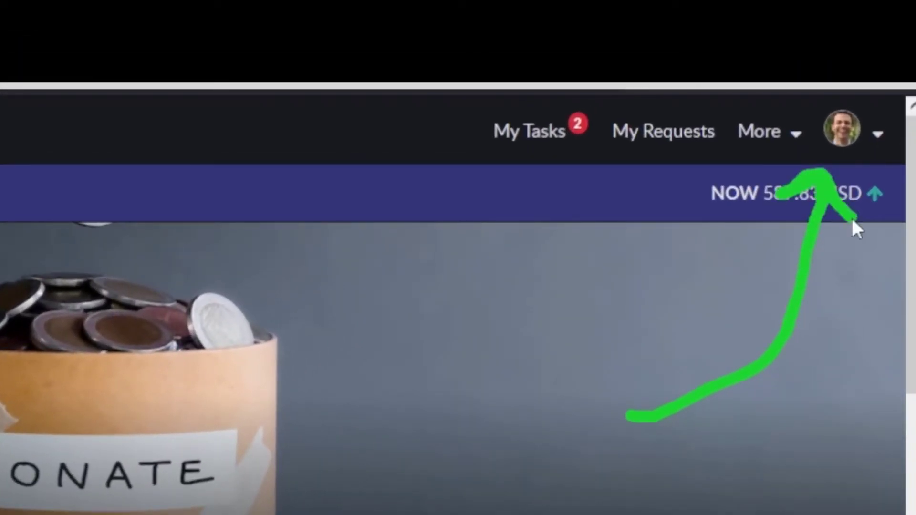
{"action": "left_click", "coordinate": [873, 139]}
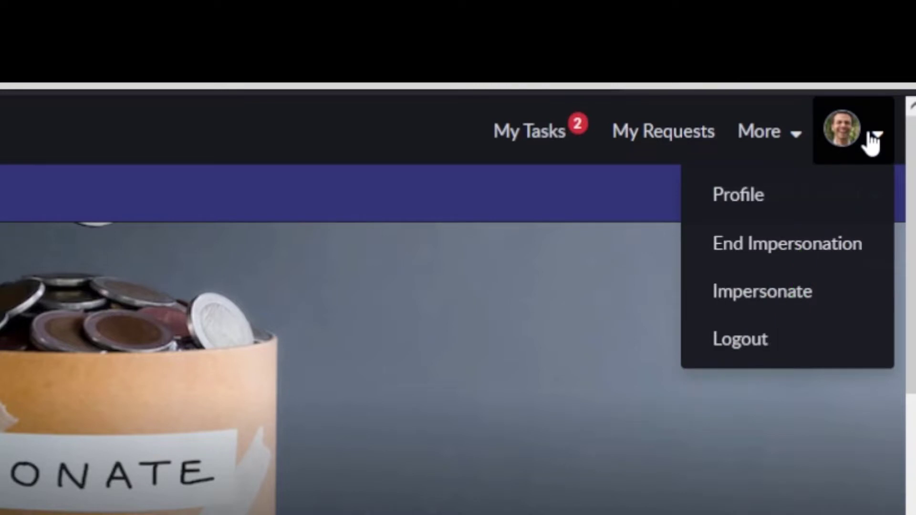
{"action": "left_click", "coordinate": [834, 195]}
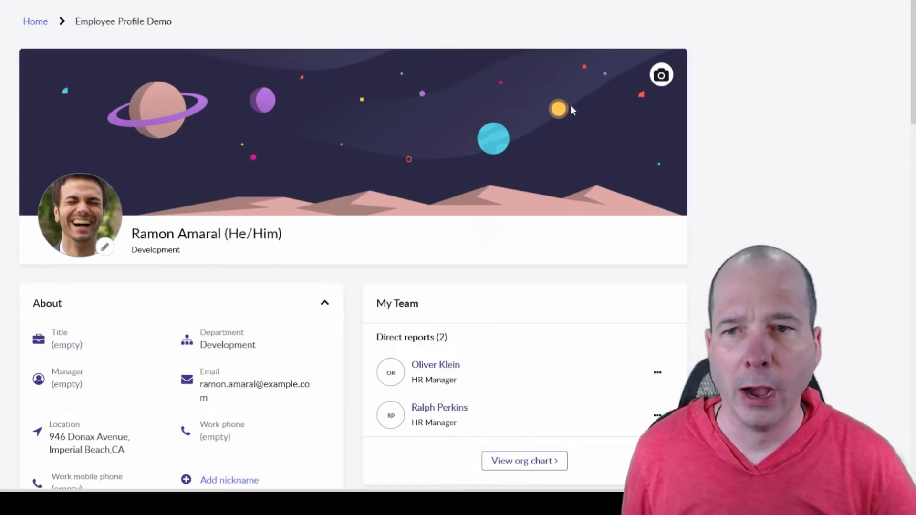
{"action": "scroll", "coordinate": [53, 199], "scroll_direction": "down", "scroll_amount": 3}
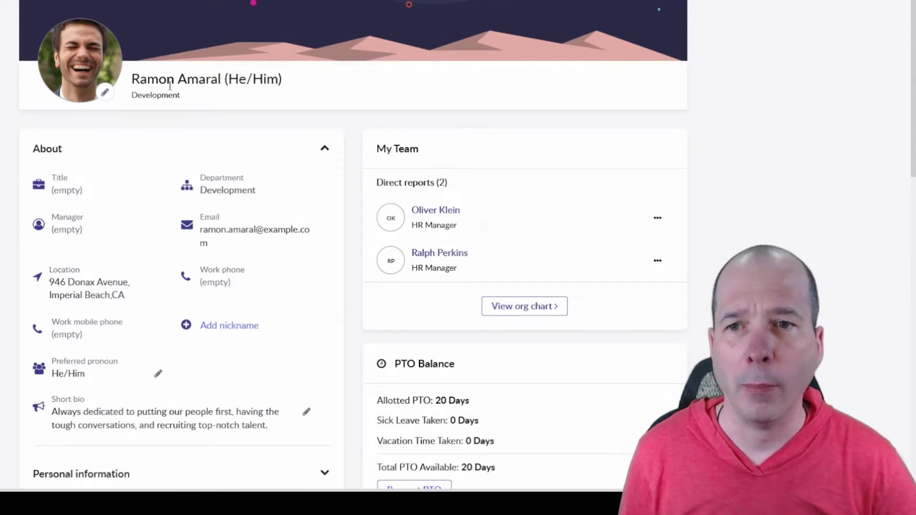
{"action": "left_click", "coordinate": [104, 95]}
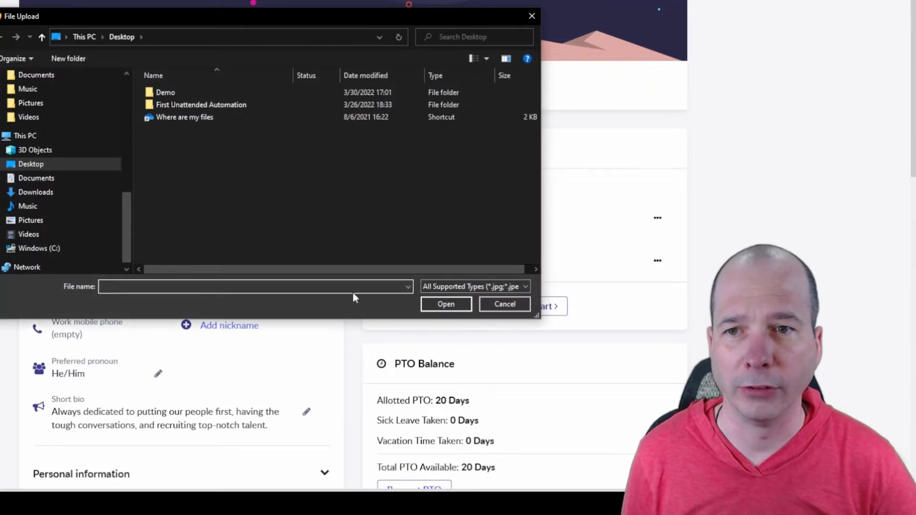
{"action": "left_click", "coordinate": [505, 304]}
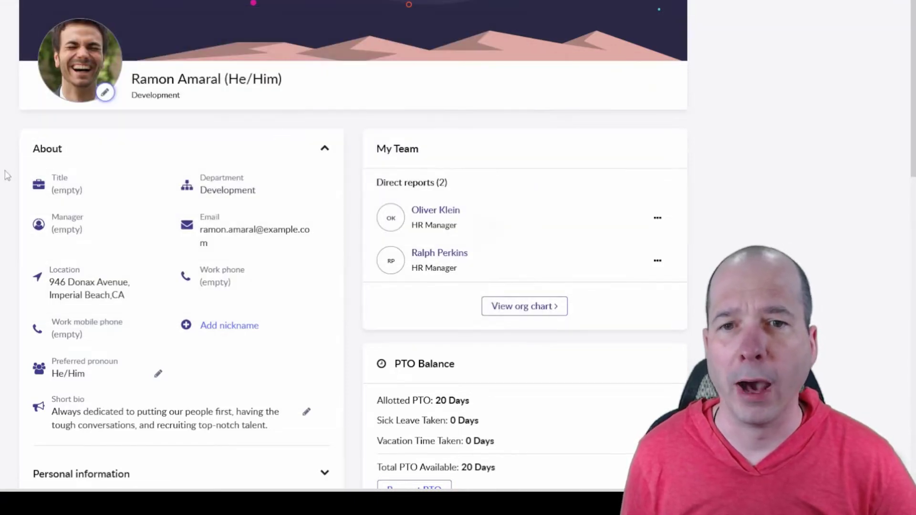
{"action": "scroll", "coordinate": [8, 176], "scroll_direction": "down", "scroll_amount": 2}
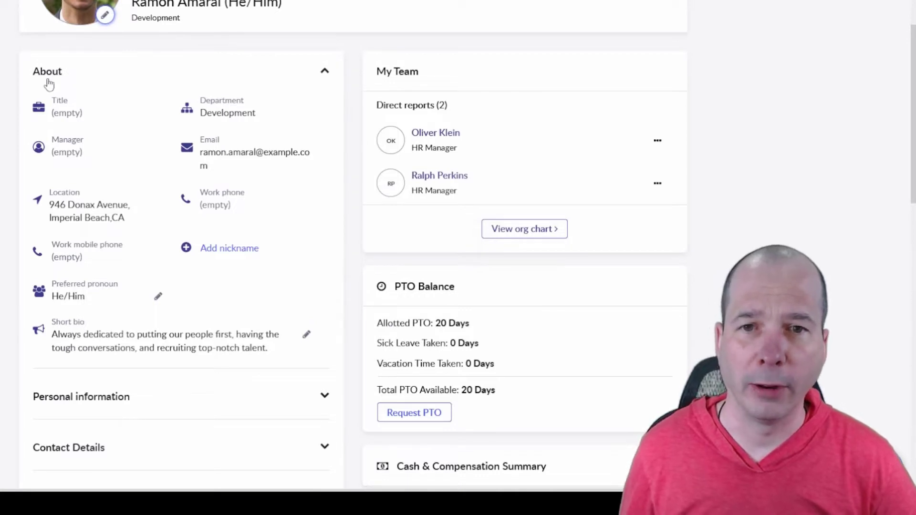
{"action": "scroll", "coordinate": [150, 281], "scroll_direction": "down", "scroll_amount": 4}
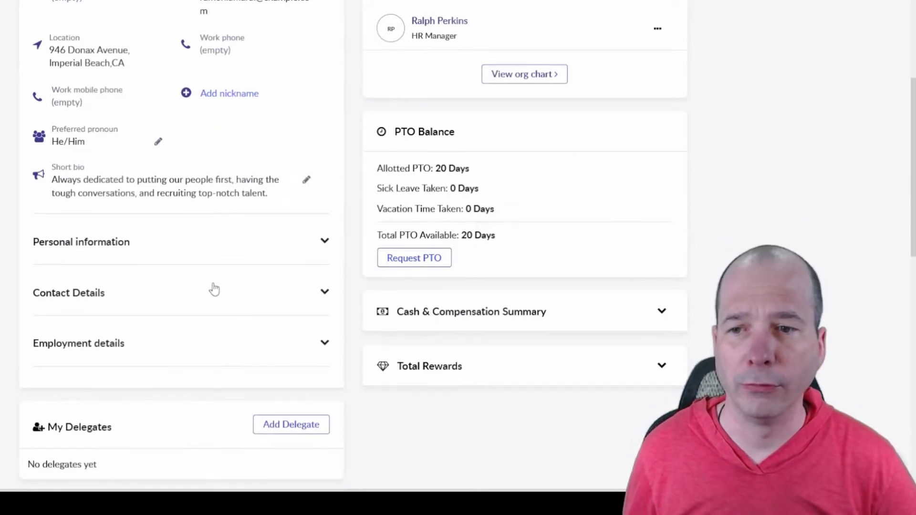
{"action": "scroll", "coordinate": [213, 289], "scroll_direction": "up", "scroll_amount": 2}
{"action": "scroll", "coordinate": [78, 65], "scroll_direction": "up", "scroll_amount": 2}
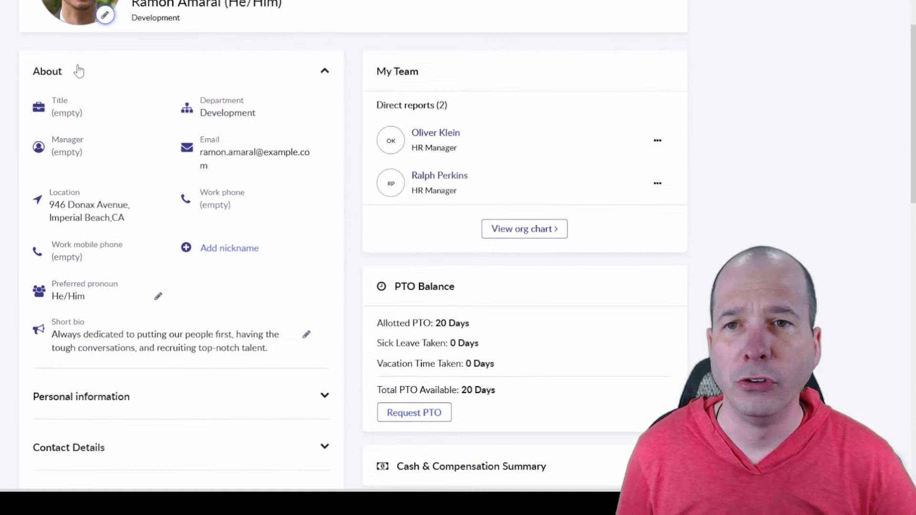
{"action": "scroll", "coordinate": [78, 65], "scroll_direction": "down", "scroll_amount": 2}
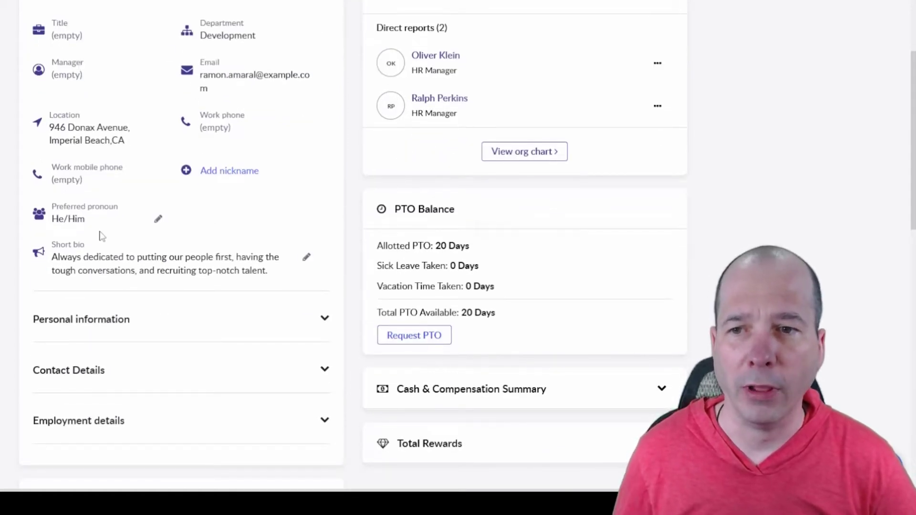
{"action": "left_click", "coordinate": [159, 220]}
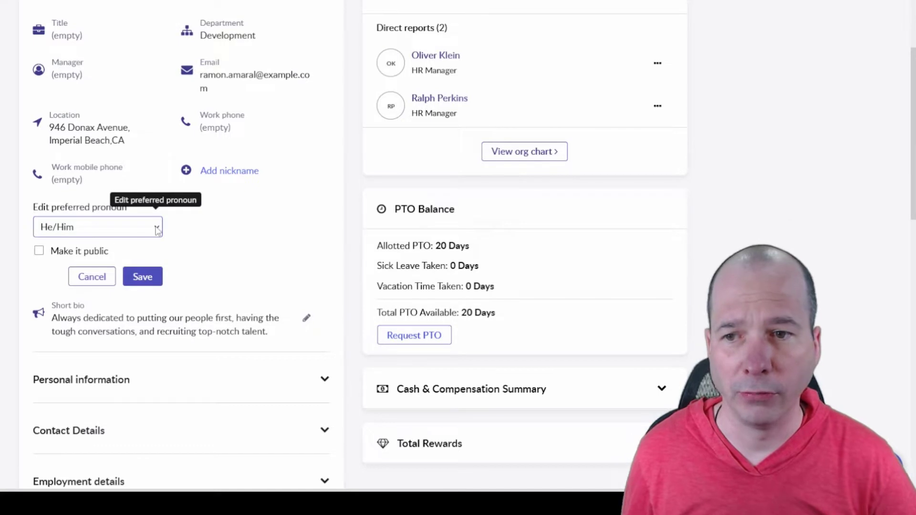
{"action": "left_click", "coordinate": [86, 225]}
{"action": "left_click", "coordinate": [13, 234]}
{"action": "left_click", "coordinate": [102, 279]}
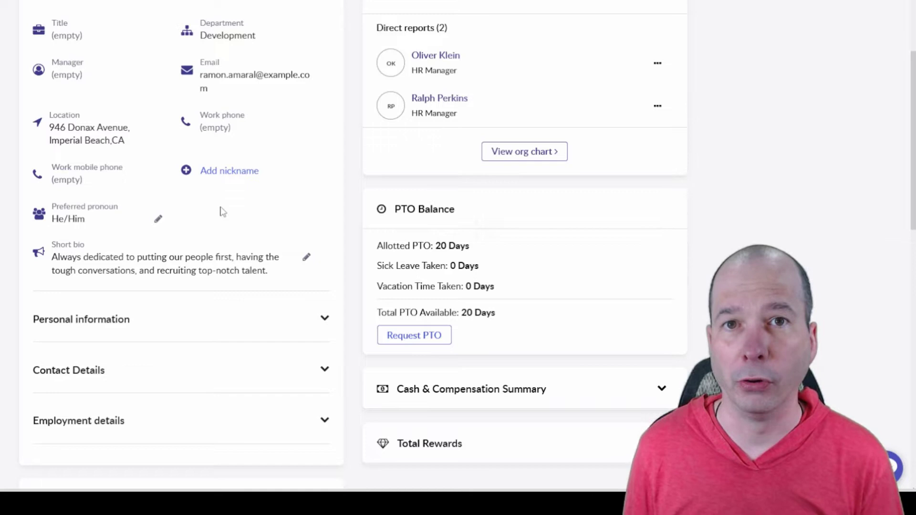
Expand the Personal information, Contact Details and Employment details sections of the profile.
{"action": "scroll", "coordinate": [223, 152], "scroll_direction": "down", "scroll_amount": 5}
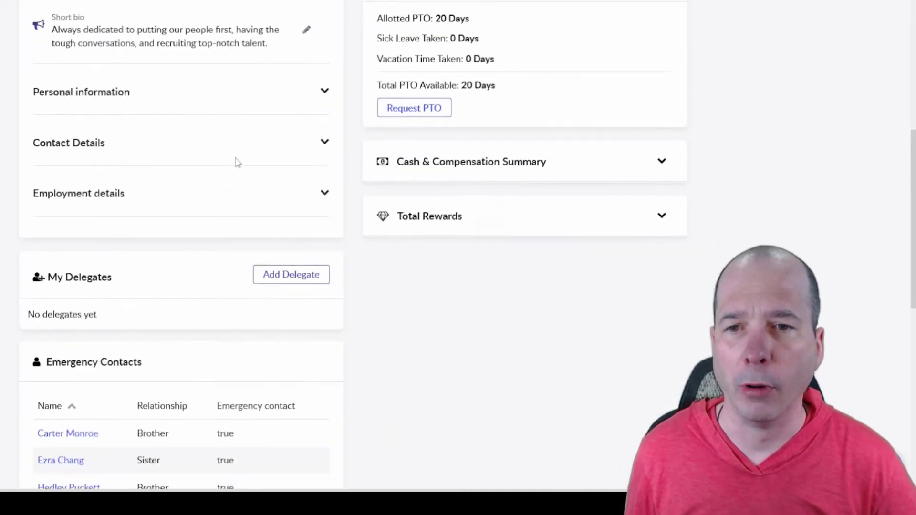
{"action": "left_click", "coordinate": [324, 88]}
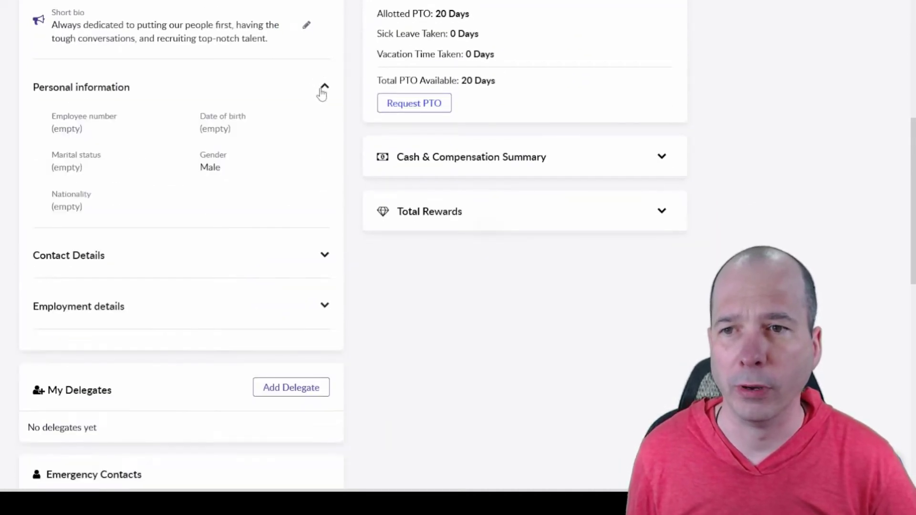
{"action": "left_click", "coordinate": [325, 256]}
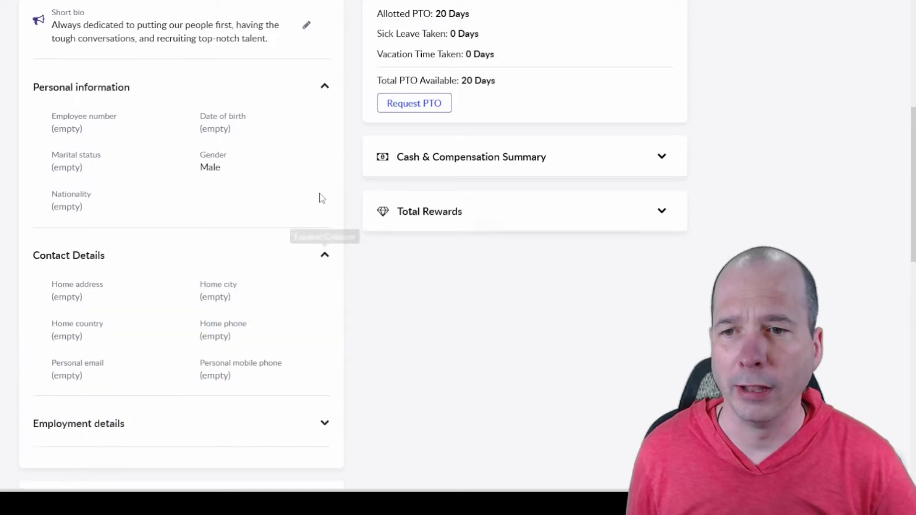
{"action": "scroll", "coordinate": [315, 157], "scroll_direction": "down", "scroll_amount": 3}
{"action": "left_click", "coordinate": [326, 269]}
{"action": "scroll", "coordinate": [237, 81], "scroll_direction": "down", "scroll_amount": 8}
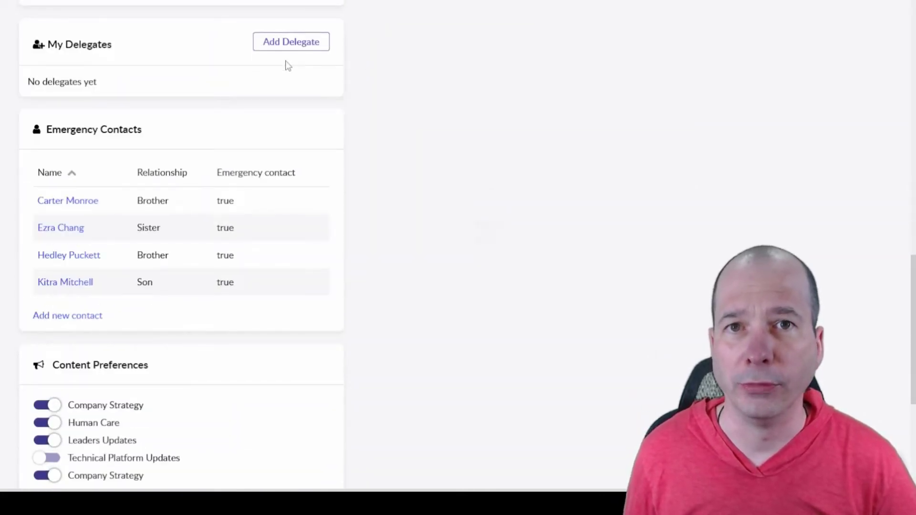
{"action": "scroll", "coordinate": [181, 257], "scroll_direction": "down", "scroll_amount": 2}
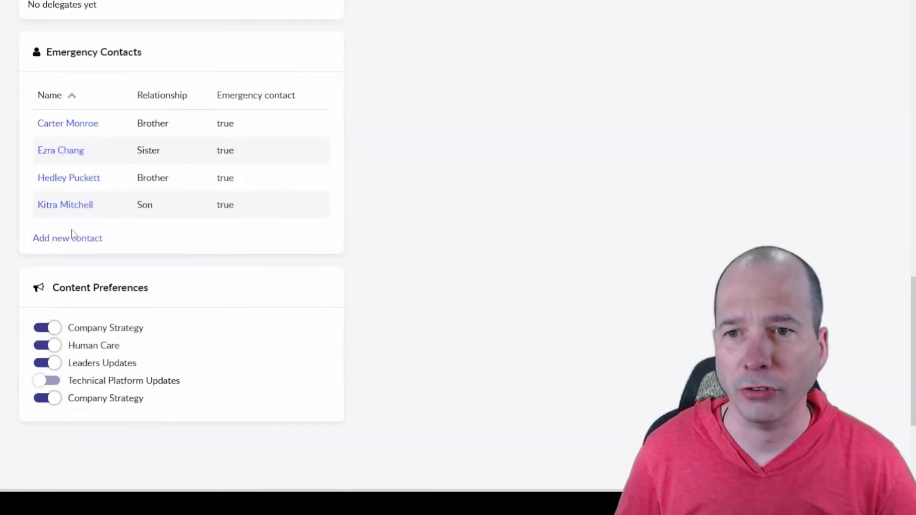
{"action": "scroll", "coordinate": [63, 228], "scroll_direction": "down", "scroll_amount": 4}
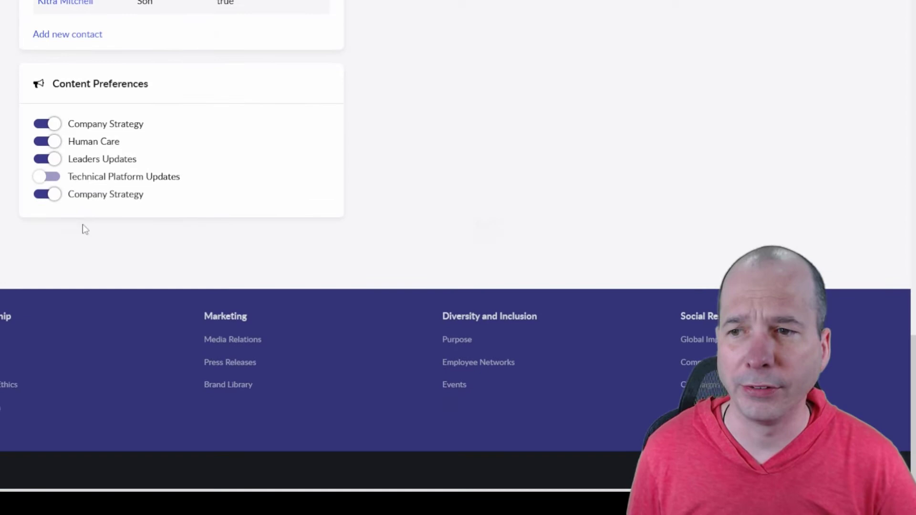
Expand the Total Rewards and Cash & Compensation Summary cards, then return to the profile header.
{"action": "scroll", "coordinate": [85, 230], "scroll_direction": "up", "scroll_amount": 15}
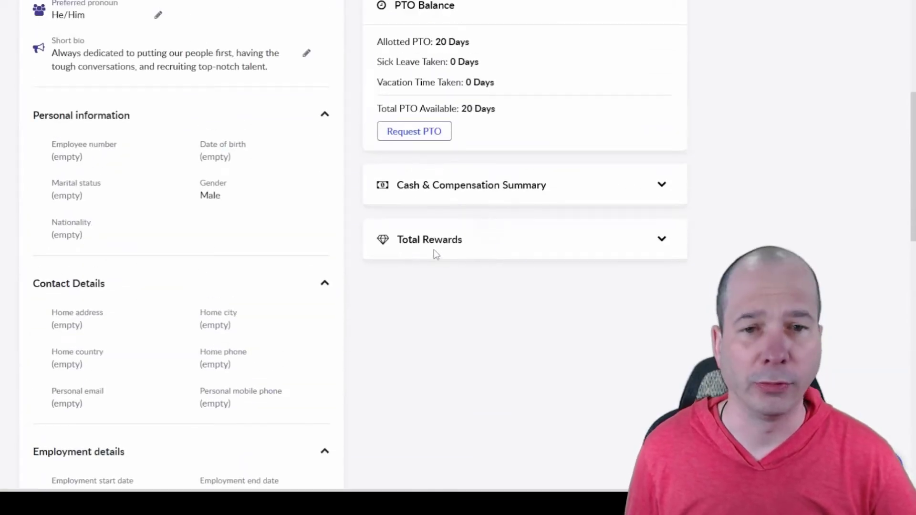
{"action": "left_click", "coordinate": [663, 240]}
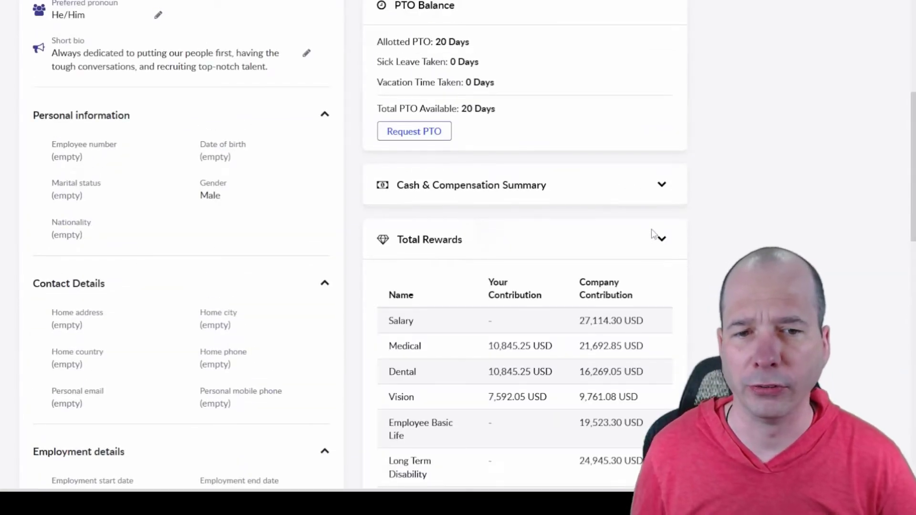
{"action": "scroll", "coordinate": [652, 234], "scroll_direction": "down", "scroll_amount": 5}
{"action": "scroll", "coordinate": [653, 236], "scroll_direction": "up", "scroll_amount": 5}
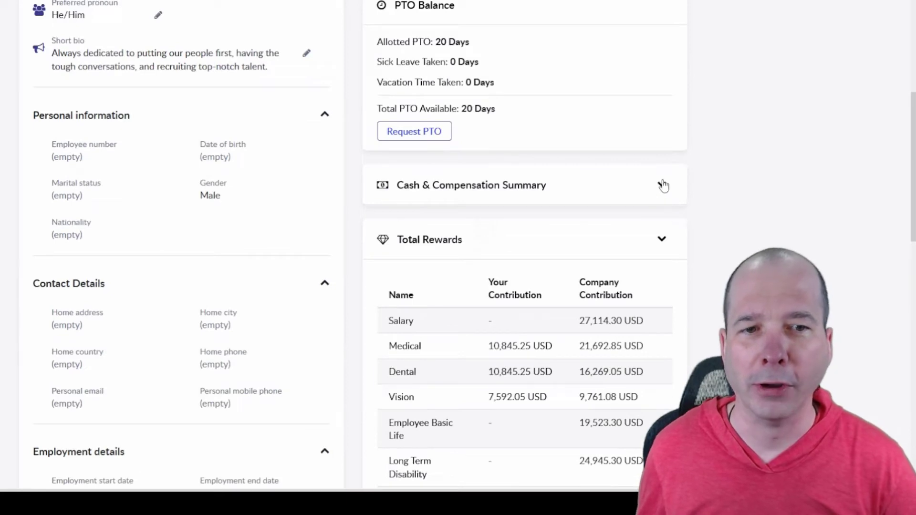
{"action": "left_click", "coordinate": [663, 186]}
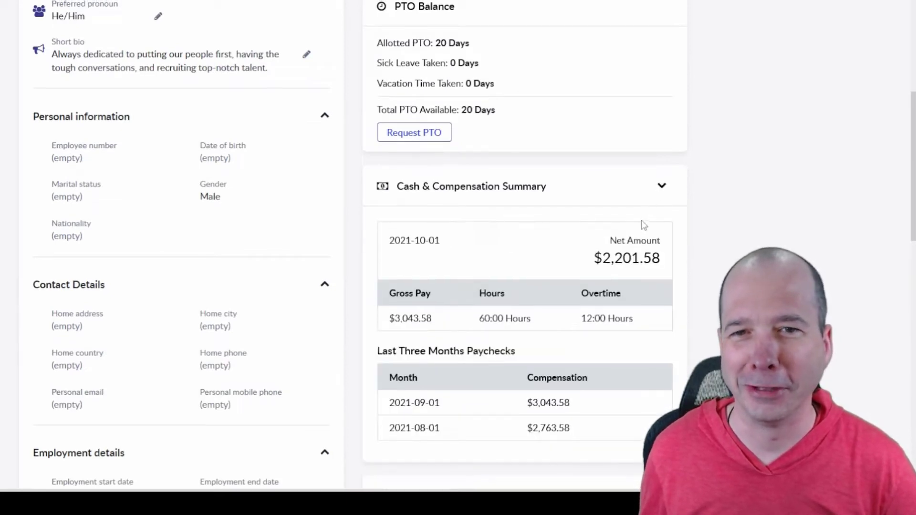
{"action": "scroll", "coordinate": [643, 227], "scroll_direction": "up", "scroll_amount": 3}
{"action": "scroll", "coordinate": [457, 185], "scroll_direction": "up", "scroll_amount": 5}
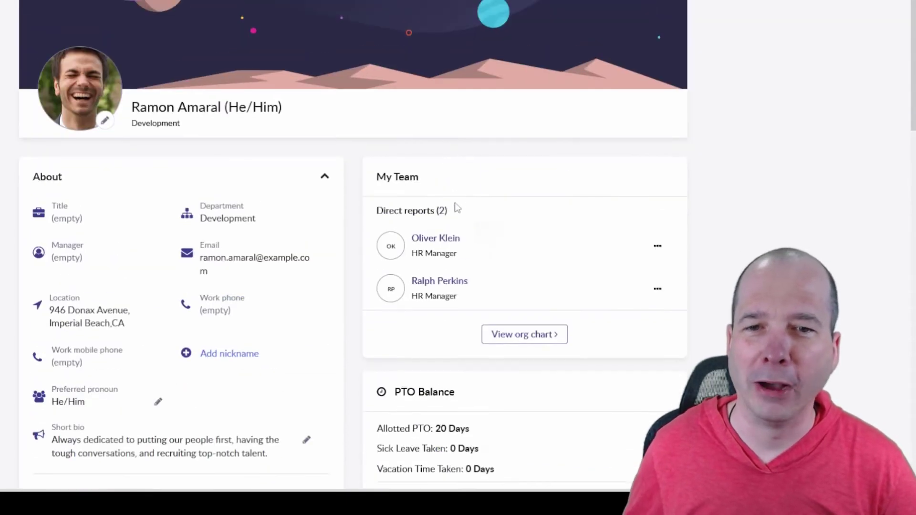
{"action": "left_click", "coordinate": [523, 337]}
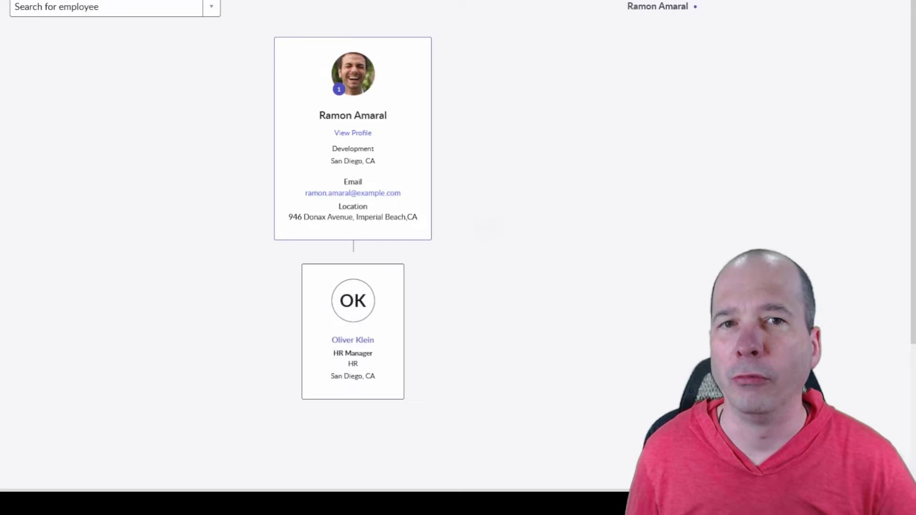
{"action": "key", "text": "alt+Left"}
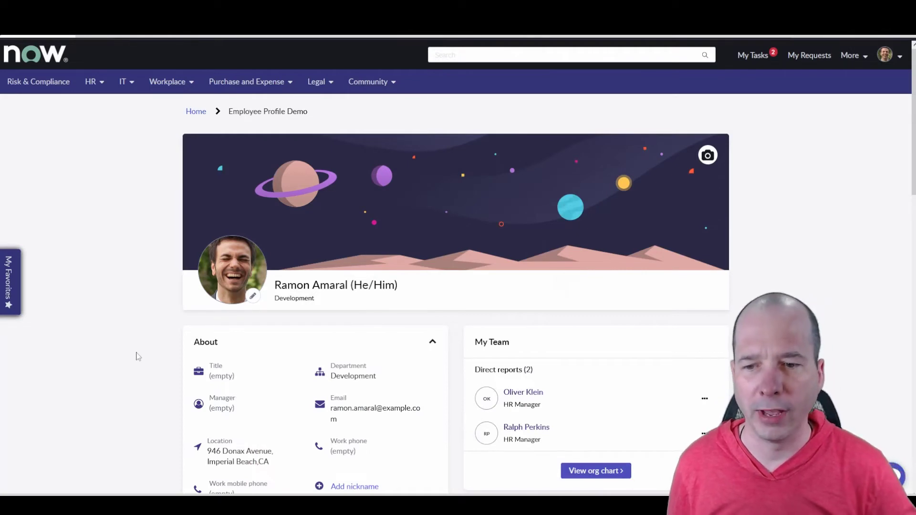
Check the first profile's Contact Information in Platform UI, then open the list column settings.
{"action": "key", "text": "alt+Tab"}
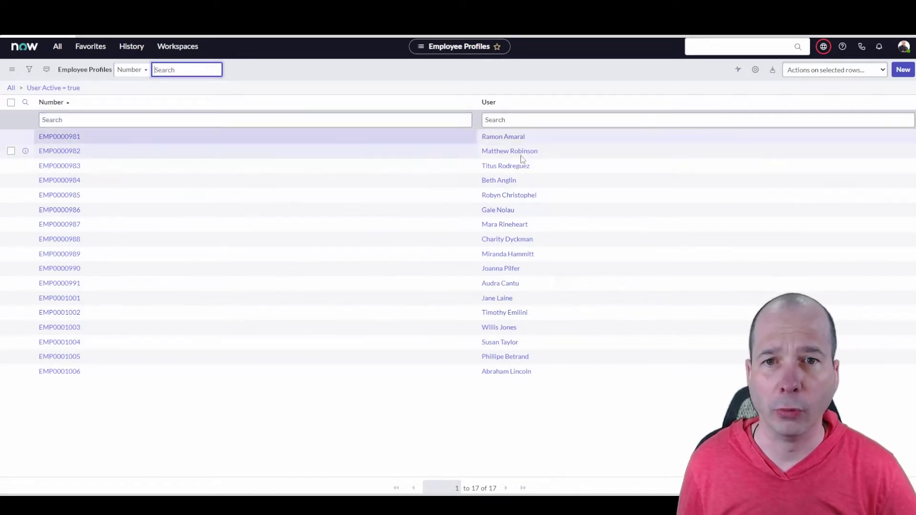
{"action": "left_click", "coordinate": [73, 138]}
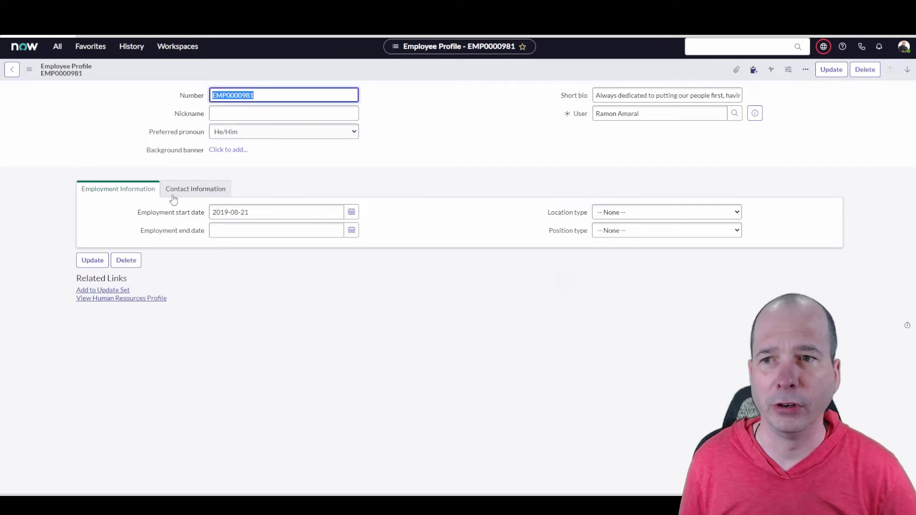
{"action": "left_click", "coordinate": [193, 188]}
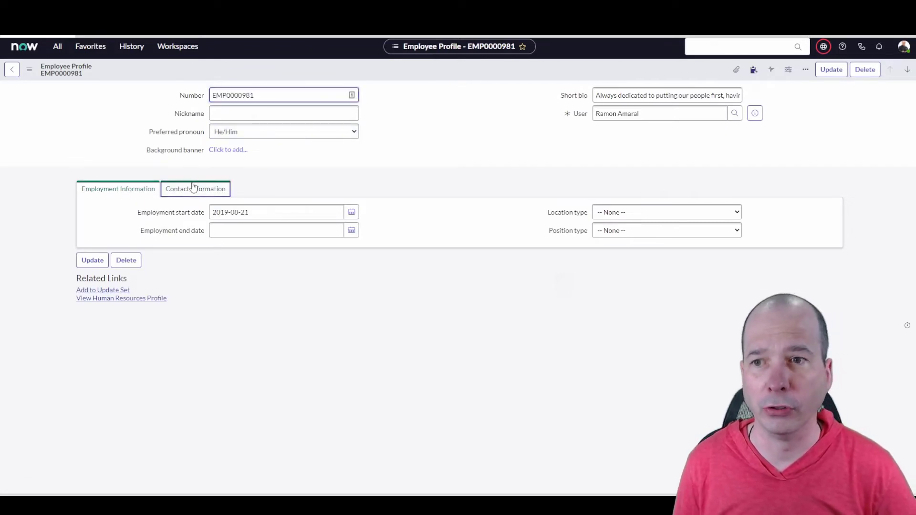
{"action": "left_click", "coordinate": [12, 70]}
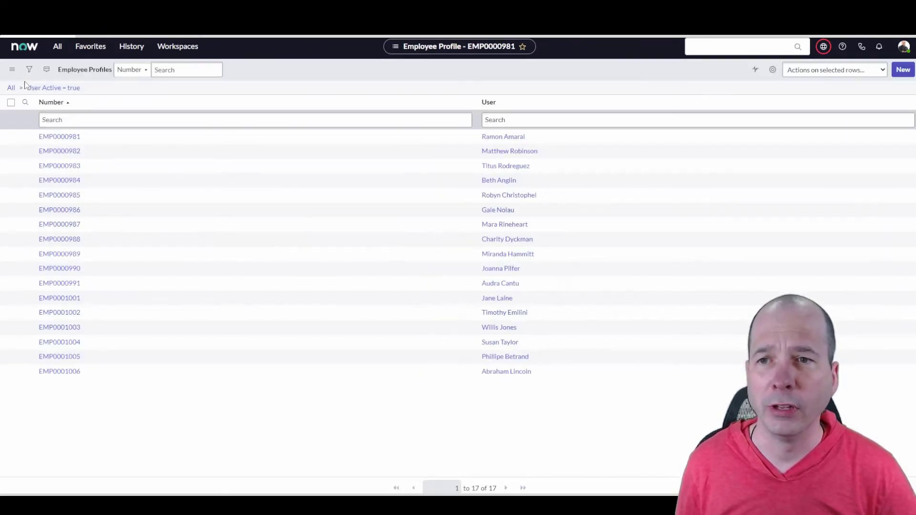
{"action": "left_click", "coordinate": [756, 70]}
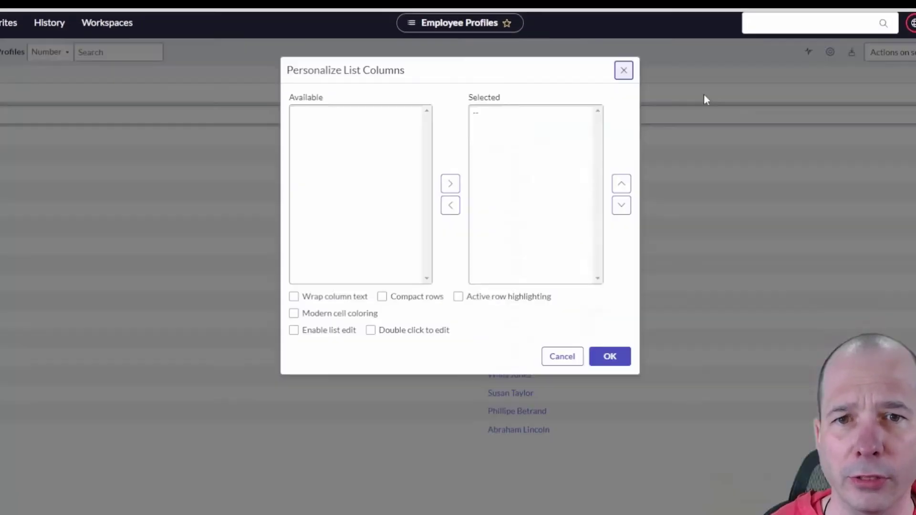
Select Preferred pronoun and Nickname among available columns, then cancel, keeping only Number and User.
{"action": "scroll", "coordinate": [430, 169], "scroll_direction": "down", "scroll_amount": 1}
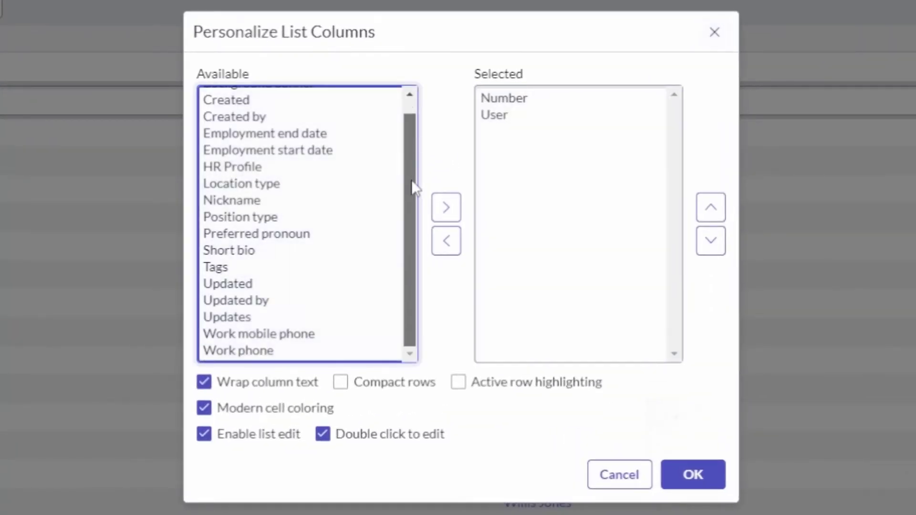
{"action": "scroll", "coordinate": [413, 181], "scroll_direction": "up", "scroll_amount": 1}
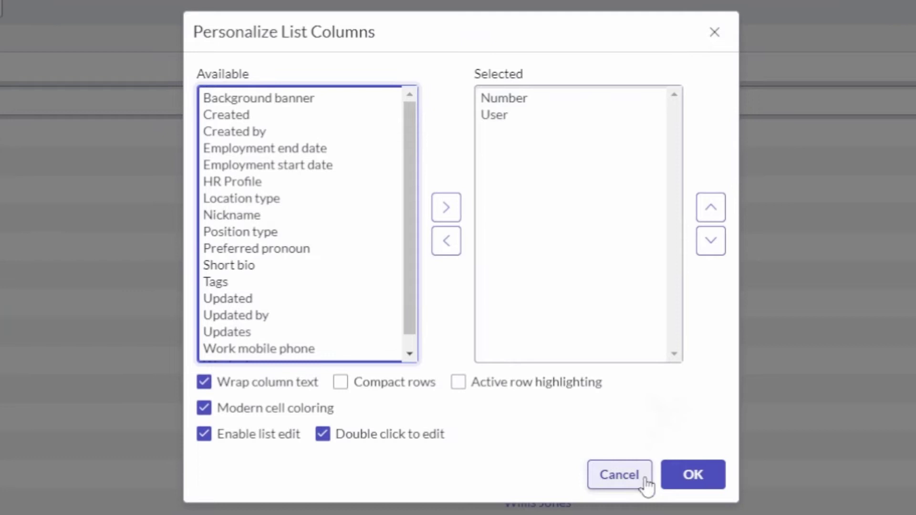
{"action": "left_click", "coordinate": [243, 251]}
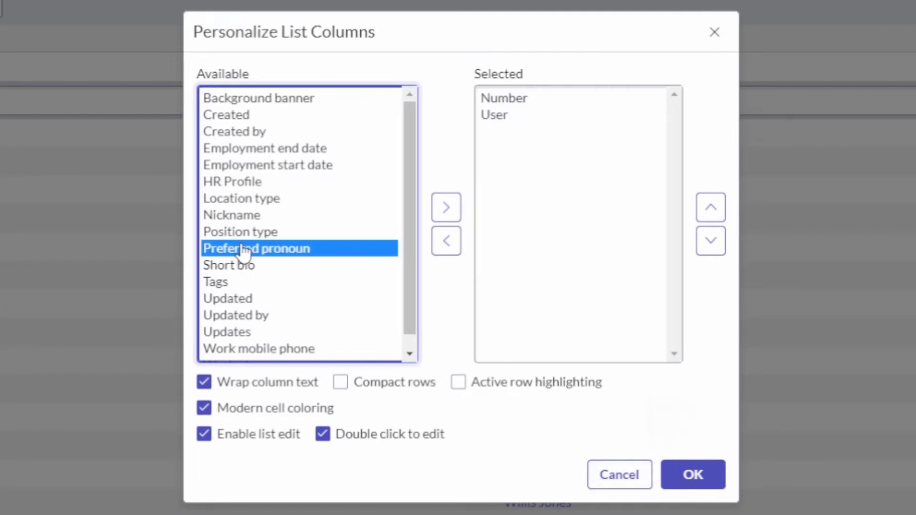
{"action": "left_click", "coordinate": [248, 218]}
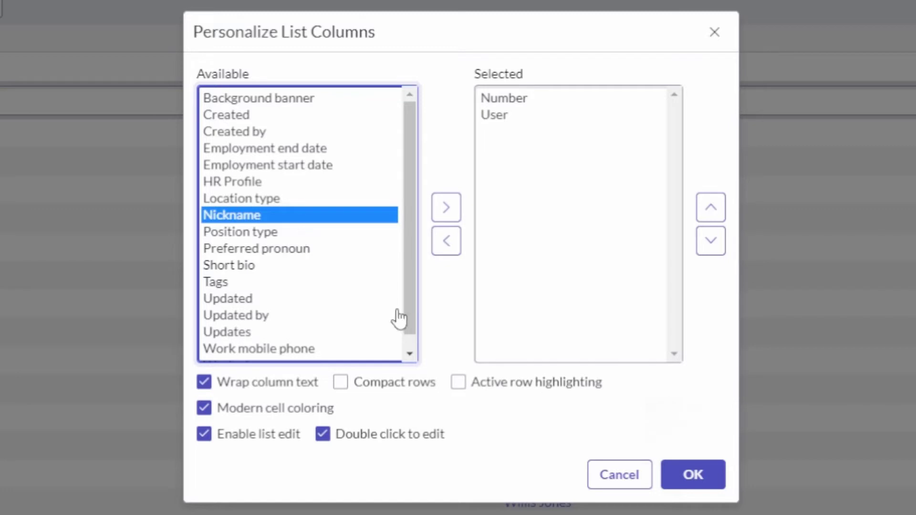
{"action": "left_click", "coordinate": [608, 474]}
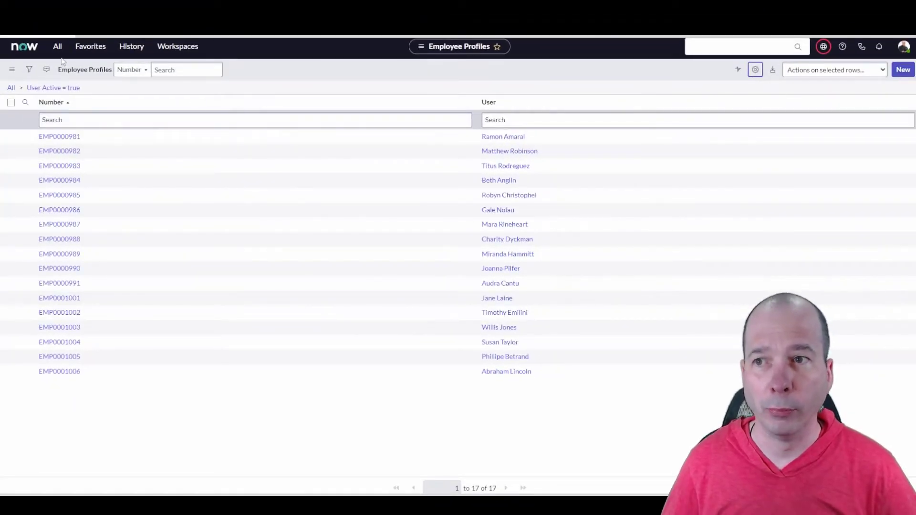
Filter navigation on 'employee pro' and open Overview UI Configuration under Employee Profile.
{"action": "left_click", "coordinate": [57, 46]}
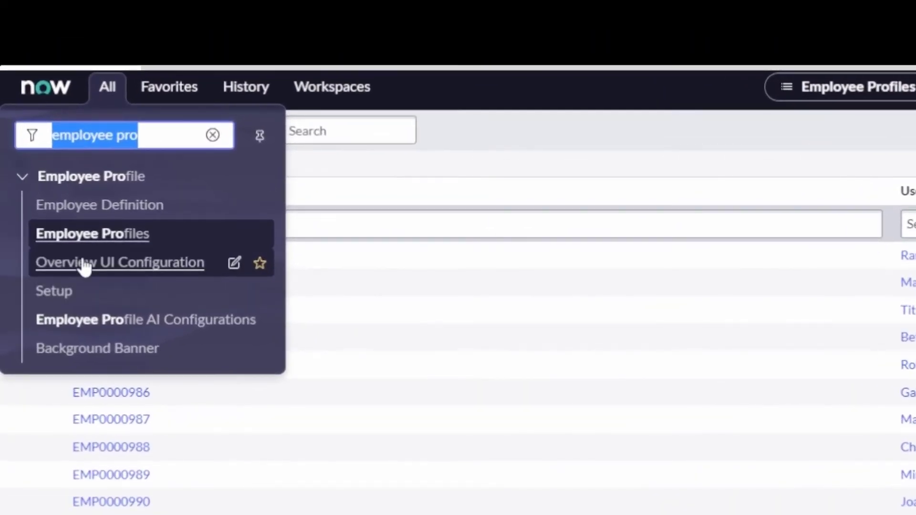
{"action": "left_click", "coordinate": [84, 263]}
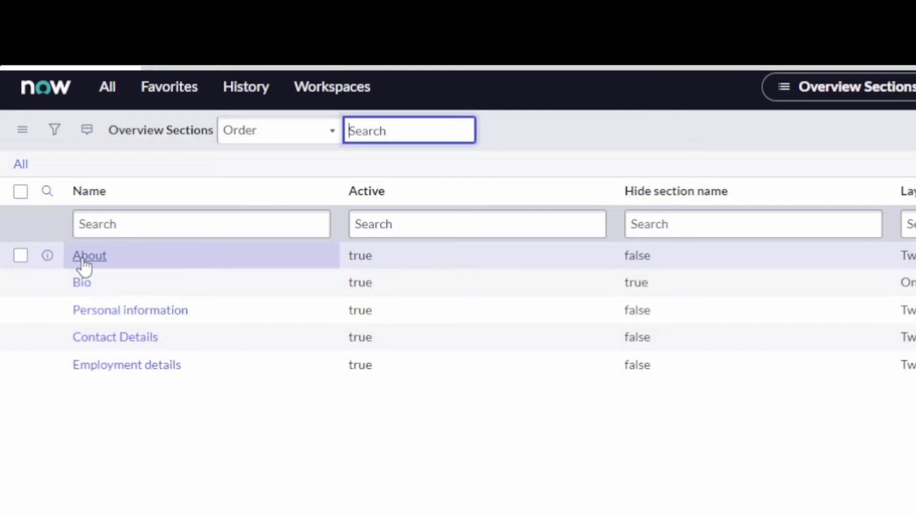
{"action": "mouse_move", "coordinate": [27, 218]}
{"action": "left_mouse_down"}
{"action": "mouse_move", "coordinate": [251, 466]}
{"action": "mouse_move", "coordinate": [270, 419]}
{"action": "left_mouse_up"}
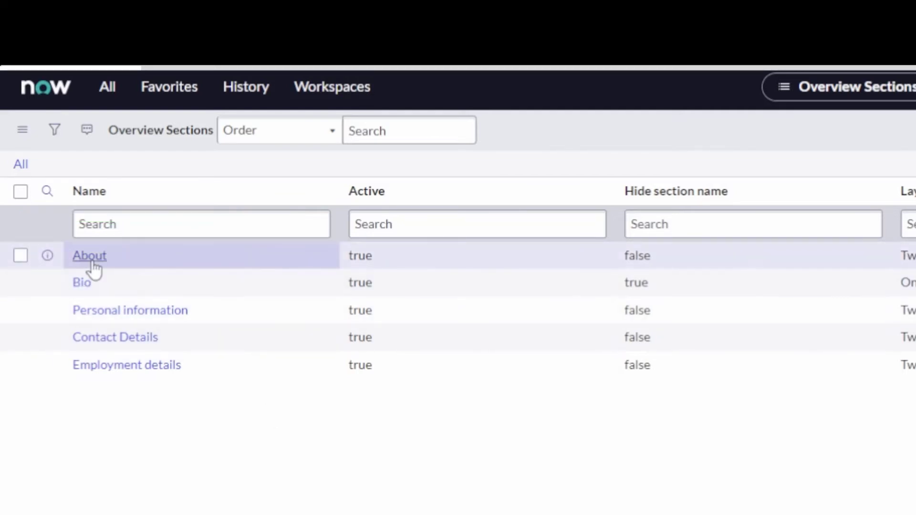
Open the About section record and add a new entry in its Overview Section Fields list.
{"action": "left_click", "coordinate": [93, 263]}
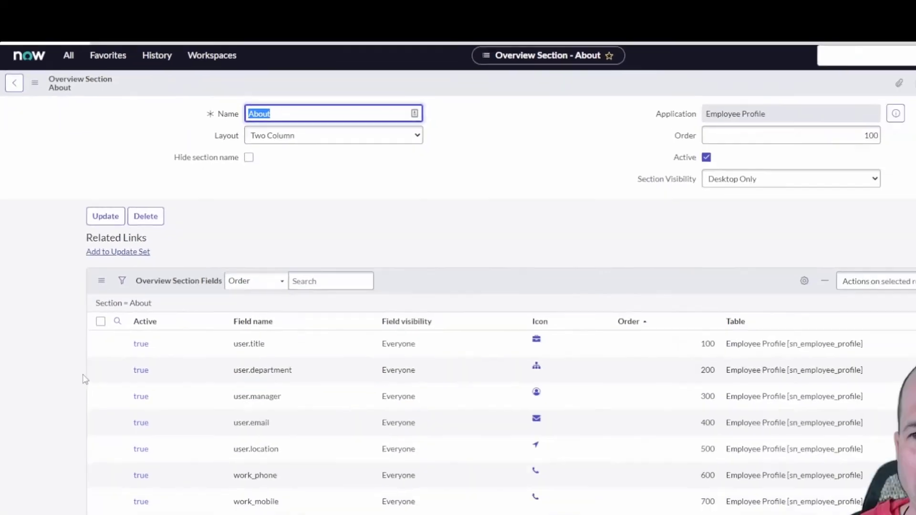
{"action": "scroll", "coordinate": [85, 380], "scroll_direction": "down", "scroll_amount": 2}
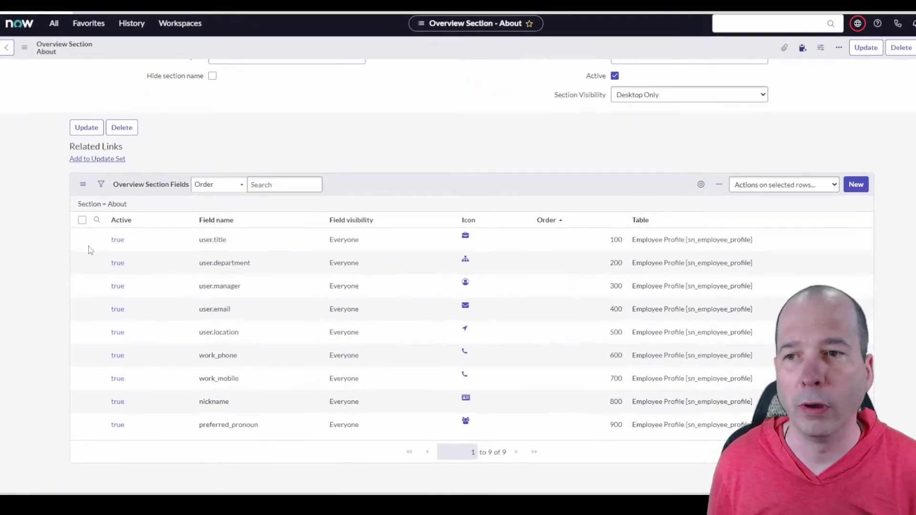
{"action": "mouse_move", "coordinate": [40, 177]}
{"action": "left_mouse_down"}
{"action": "mouse_move", "coordinate": [221, 335]}
{"action": "mouse_move", "coordinate": [500, 461]}
{"action": "left_mouse_up"}
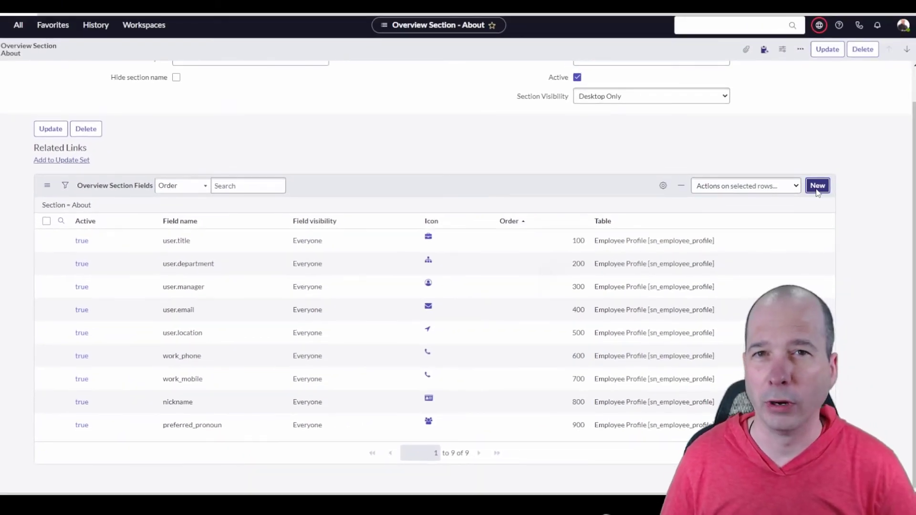
{"action": "left_click", "coordinate": [817, 185]}
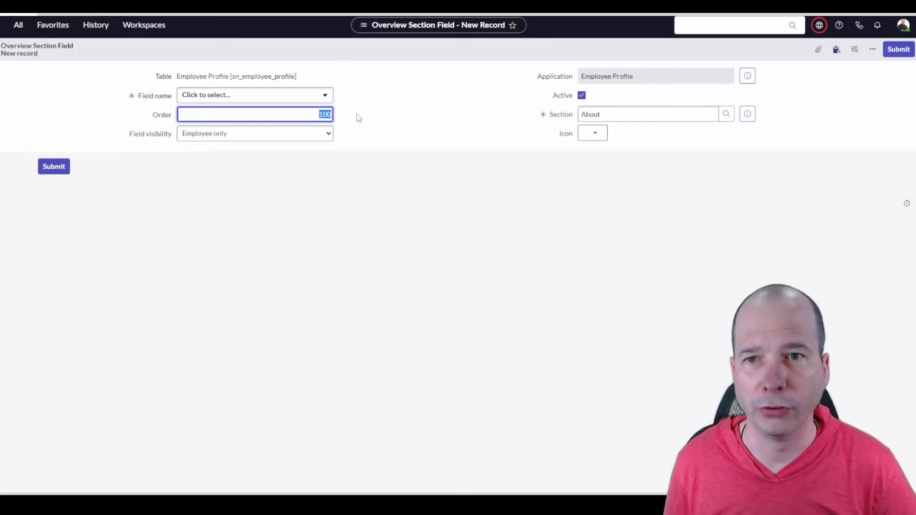
In the field tree picker, expand Employee Profile and HR Profile and browse their fields.
{"action": "left_click", "coordinate": [320, 99]}
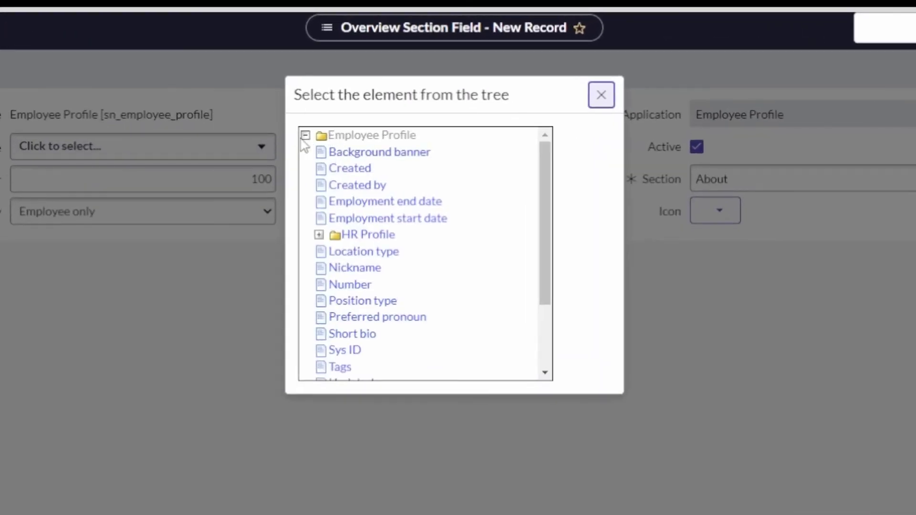
{"action": "left_click", "coordinate": [305, 135]}
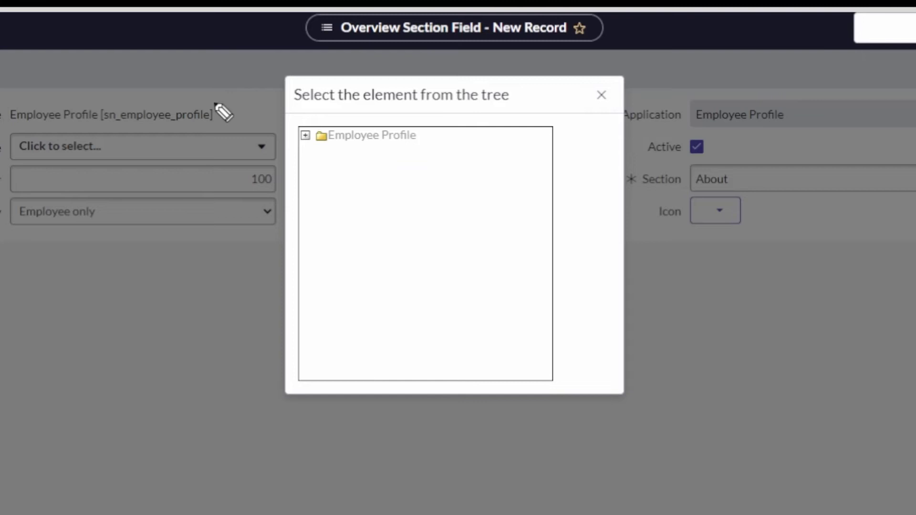
{"action": "mouse_move", "coordinate": [209, 107]}
{"action": "left_mouse_down"}
{"action": "mouse_move", "coordinate": [317, 114]}
{"action": "mouse_move", "coordinate": [320, 105]}
{"action": "left_mouse_up"}
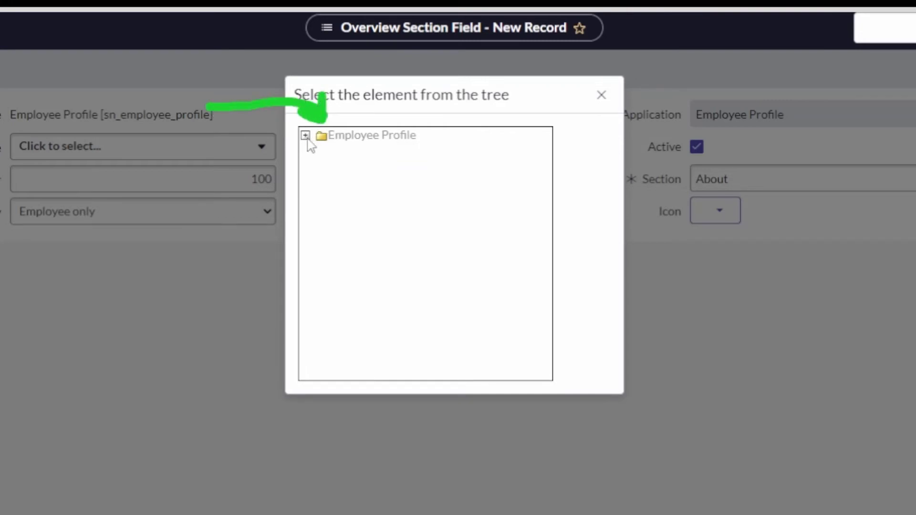
{"action": "left_click", "coordinate": [306, 137]}
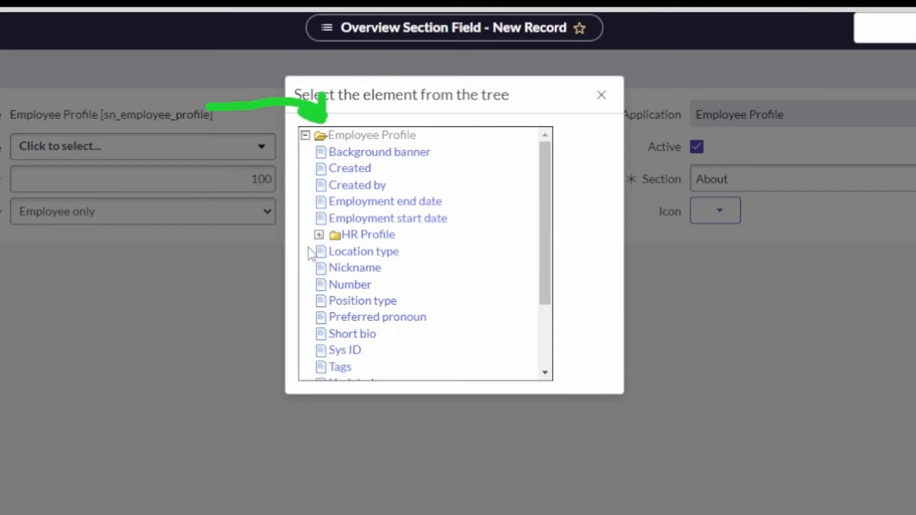
{"action": "left_click", "coordinate": [320, 235]}
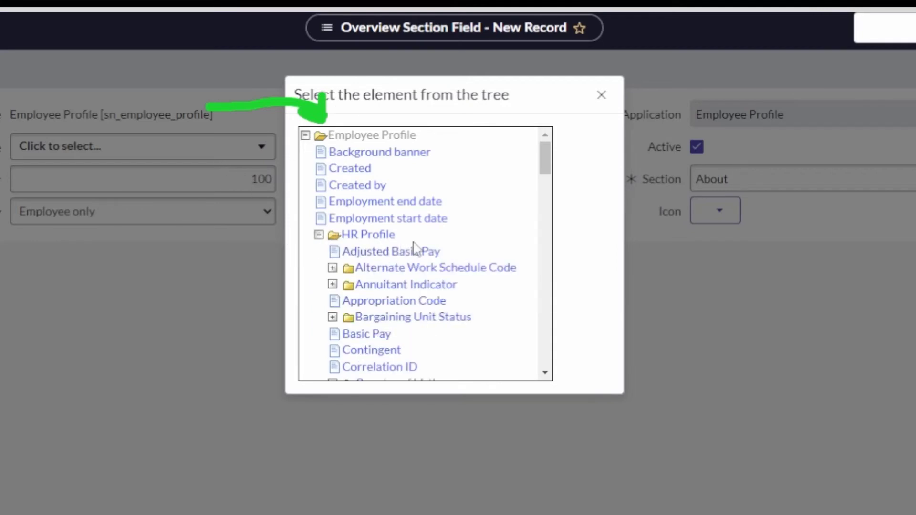
{"action": "scroll", "coordinate": [419, 298], "scroll_direction": "down", "scroll_amount": 5}
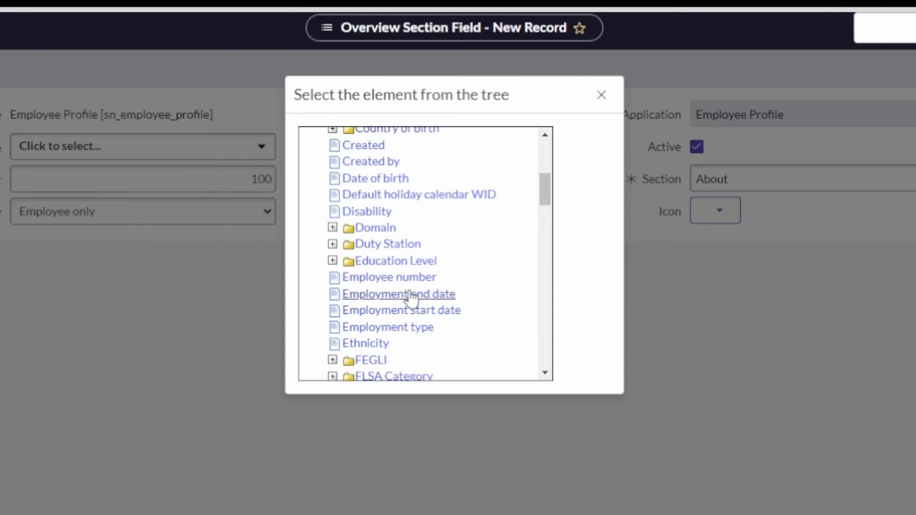
{"action": "scroll", "coordinate": [409, 303], "scroll_direction": "down", "scroll_amount": 3}
{"action": "scroll", "coordinate": [411, 311], "scroll_direction": "up", "scroll_amount": 1}
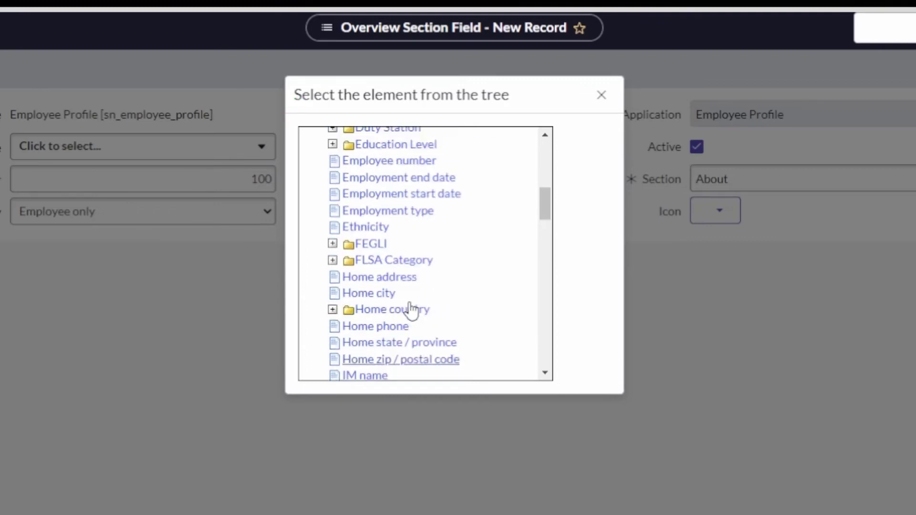
{"action": "scroll", "coordinate": [410, 310], "scroll_direction": "up", "scroll_amount": 6}
Collapse HR Profile and expand User, browsing fields such as Department, Email and Employee number.
{"action": "left_click", "coordinate": [319, 235]}
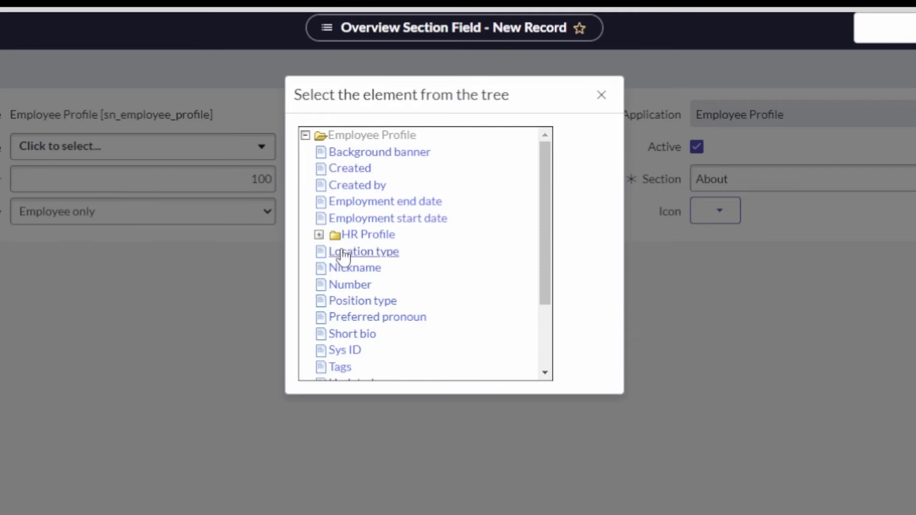
{"action": "scroll", "coordinate": [362, 290], "scroll_direction": "down", "scroll_amount": 3}
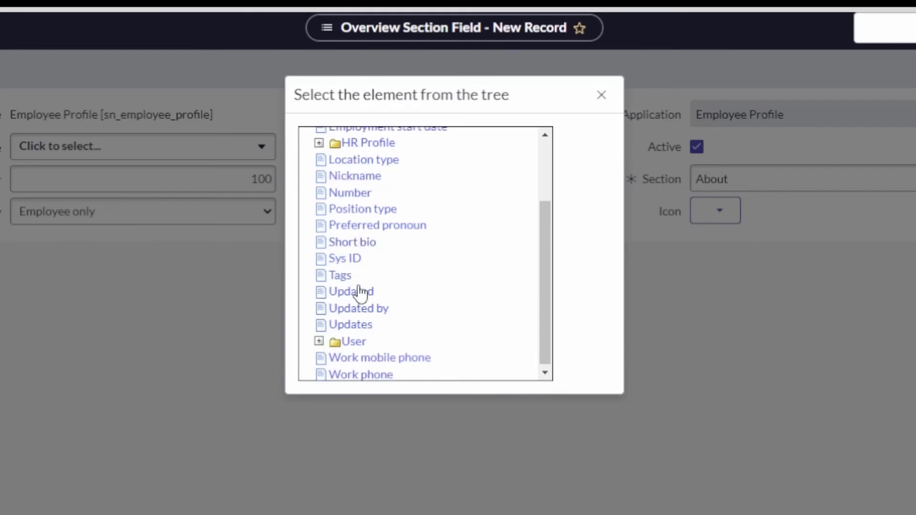
{"action": "left_click", "coordinate": [319, 339]}
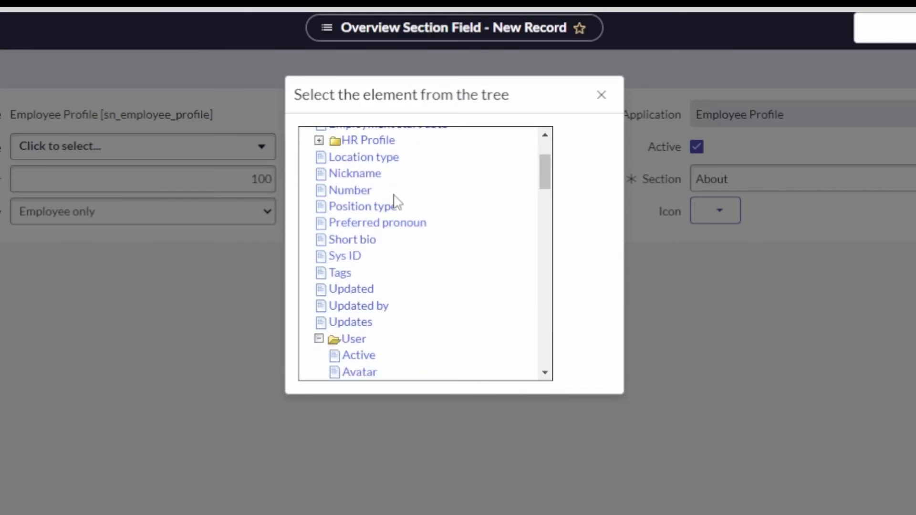
{"action": "scroll", "coordinate": [389, 214], "scroll_direction": "down", "scroll_amount": 3}
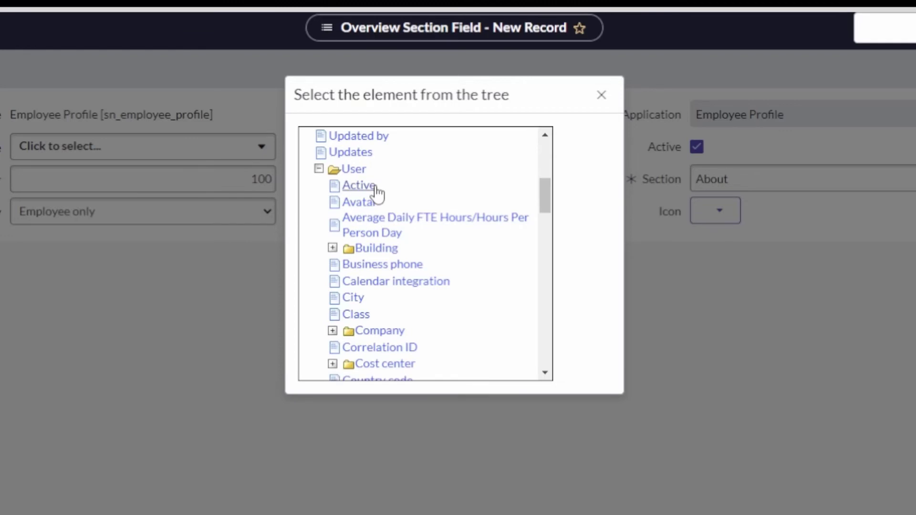
{"action": "scroll", "coordinate": [378, 203], "scroll_direction": "down", "scroll_amount": 3}
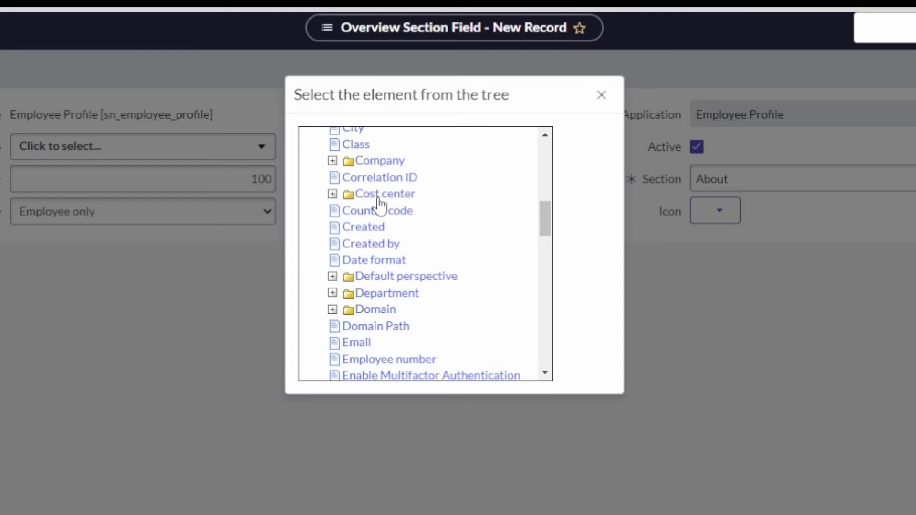
{"action": "scroll", "coordinate": [382, 217], "scroll_direction": "down", "scroll_amount": 3}
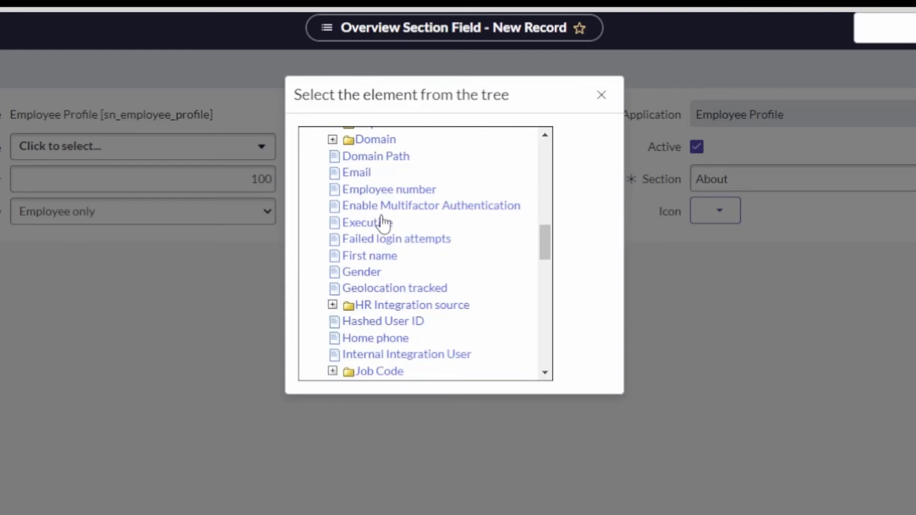
{"action": "scroll", "coordinate": [377, 267], "scroll_direction": "down", "scroll_amount": 5}
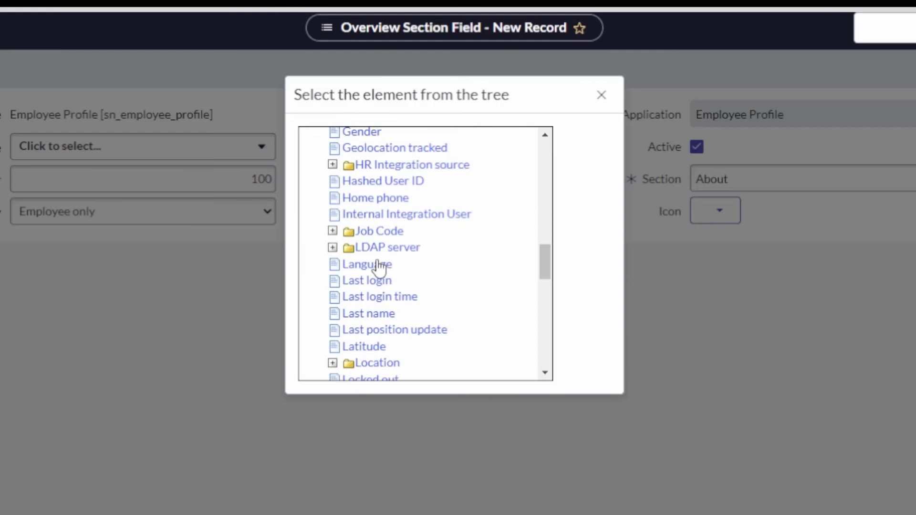
{"action": "scroll", "coordinate": [377, 272], "scroll_direction": "up", "scroll_amount": 8}
{"action": "scroll", "coordinate": [376, 279], "scroll_direction": "up", "scroll_amount": 5}
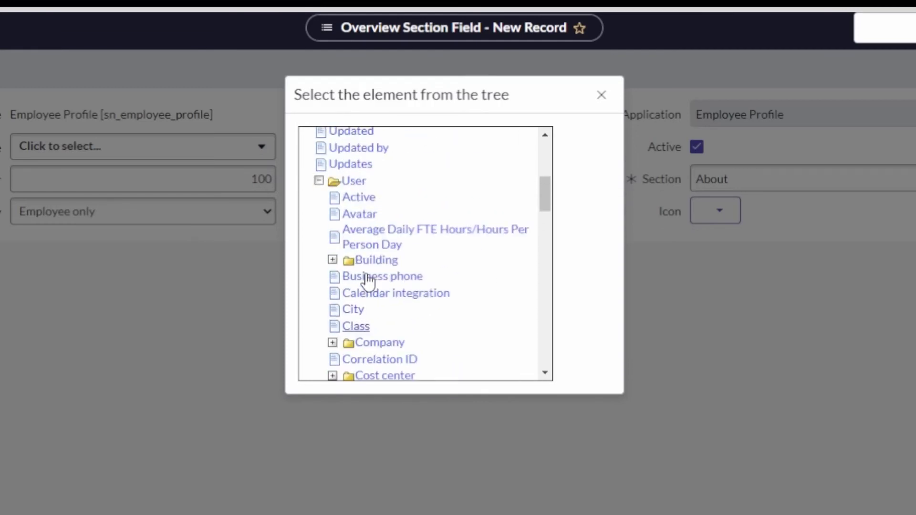
{"action": "scroll", "coordinate": [345, 295], "scroll_direction": "down", "scroll_amount": 2}
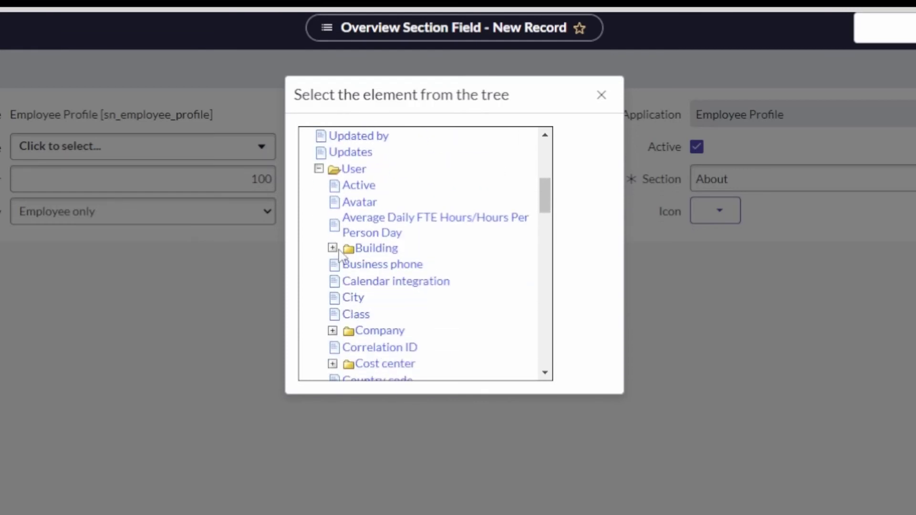
{"action": "scroll", "coordinate": [348, 280], "scroll_direction": "down", "scroll_amount": 5}
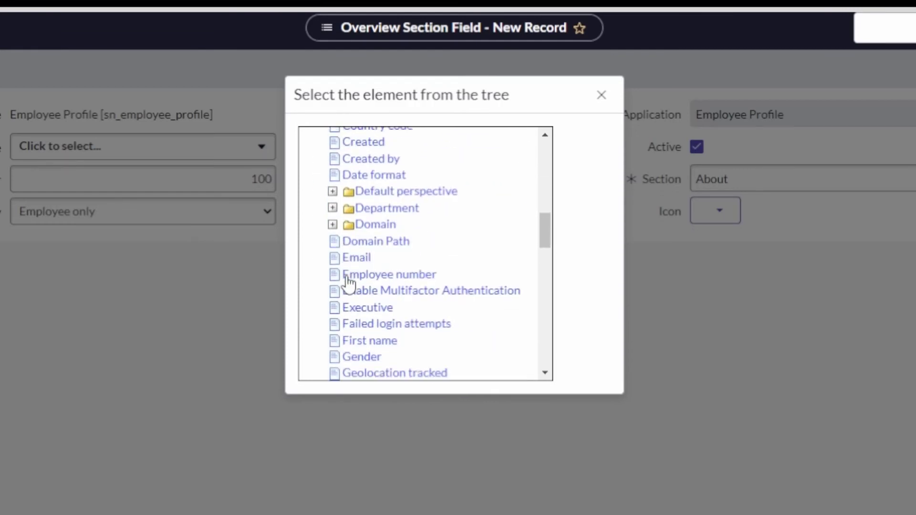
Expand Department and its Business unit fields, then collapse Department and User again.
{"action": "left_click", "coordinate": [332, 208]}
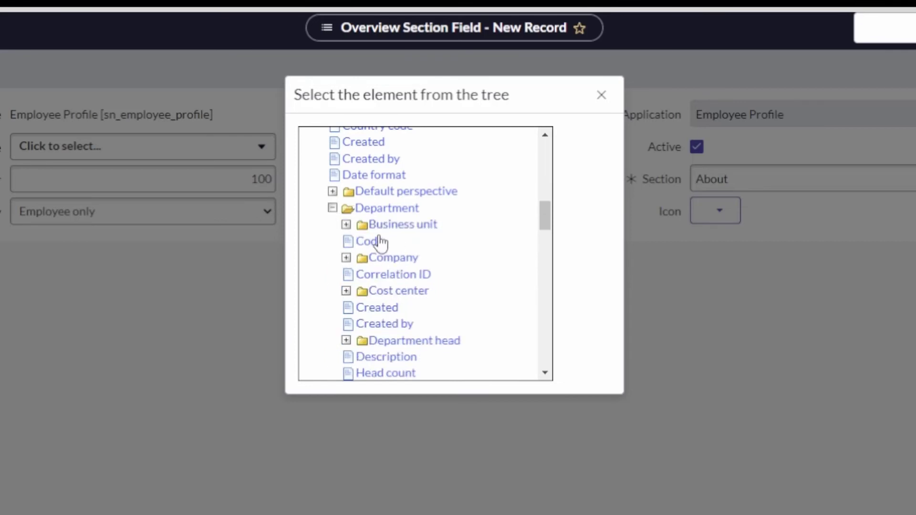
{"action": "left_click", "coordinate": [347, 225]}
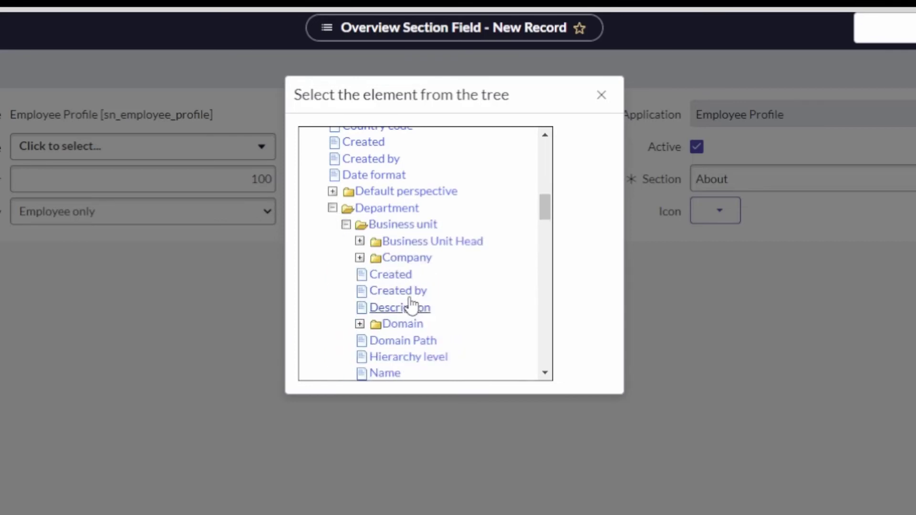
{"action": "scroll", "coordinate": [409, 328], "scroll_direction": "down", "scroll_amount": 2}
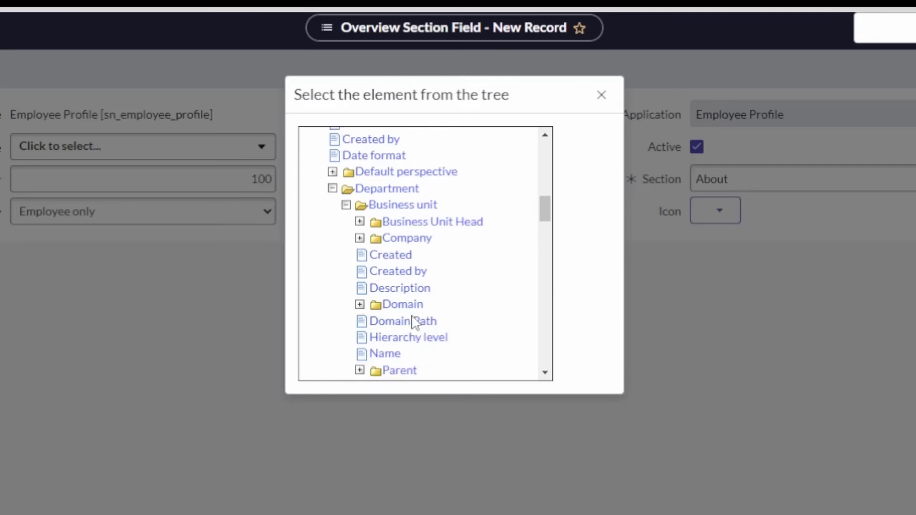
{"action": "scroll", "coordinate": [355, 261], "scroll_direction": "up", "scroll_amount": 4}
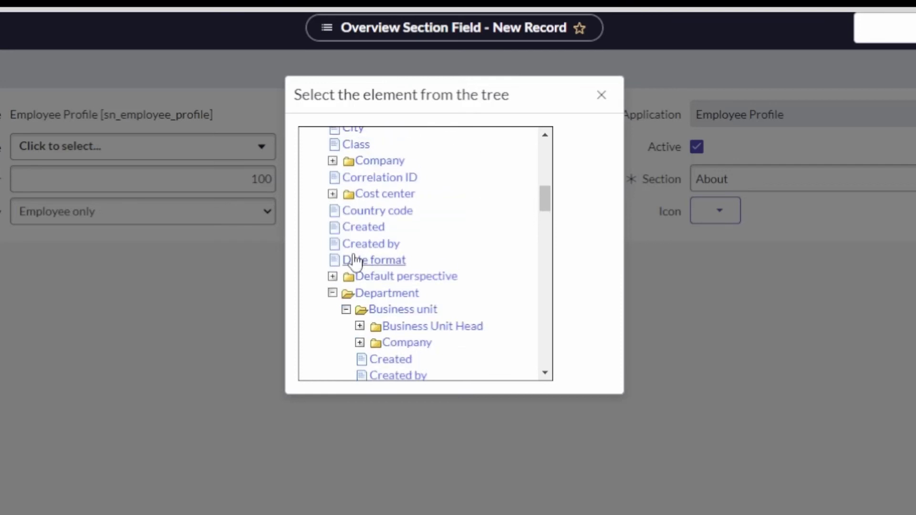
{"action": "left_click", "coordinate": [333, 293]}
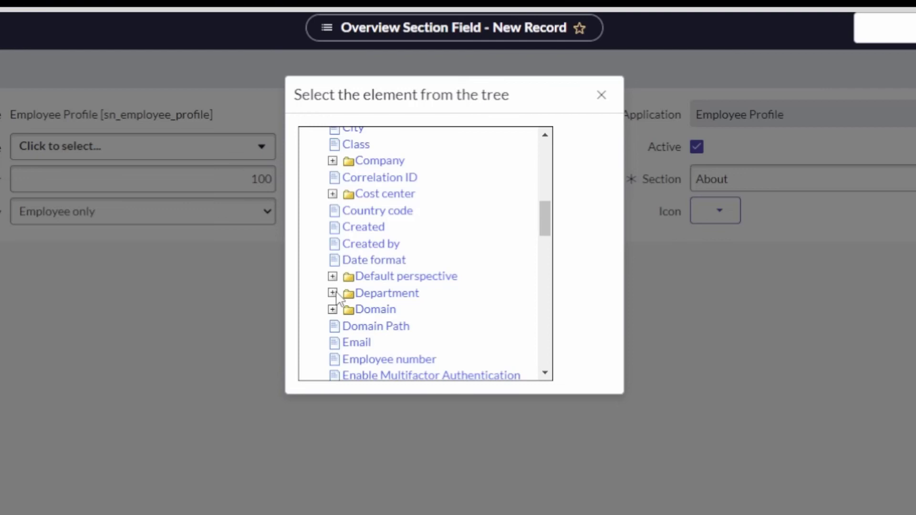
{"action": "scroll", "coordinate": [335, 284], "scroll_direction": "up", "scroll_amount": 5}
{"action": "left_click", "coordinate": [318, 253]}
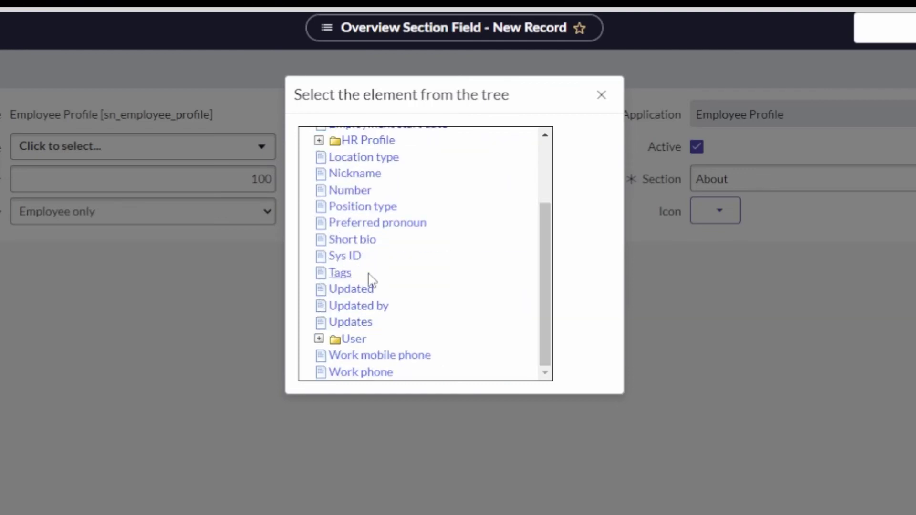
{"action": "scroll", "coordinate": [382, 279], "scroll_direction": "up", "scroll_amount": 2}
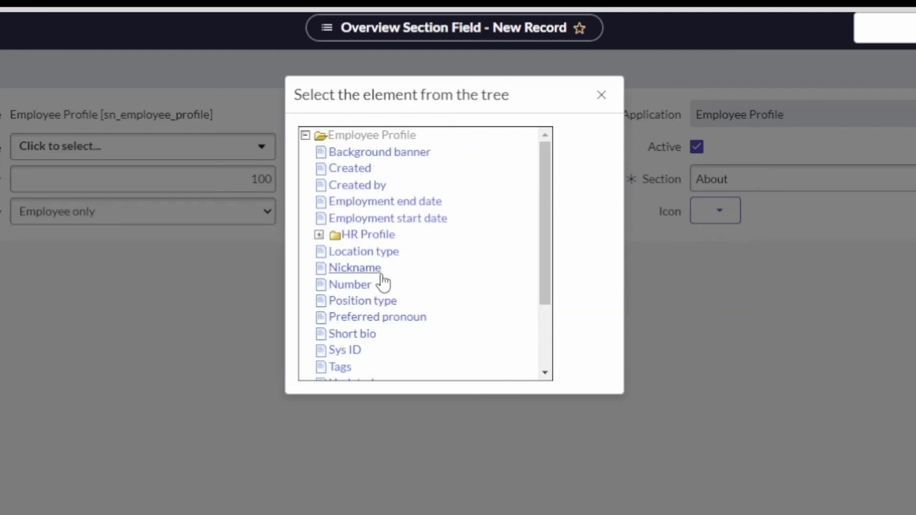